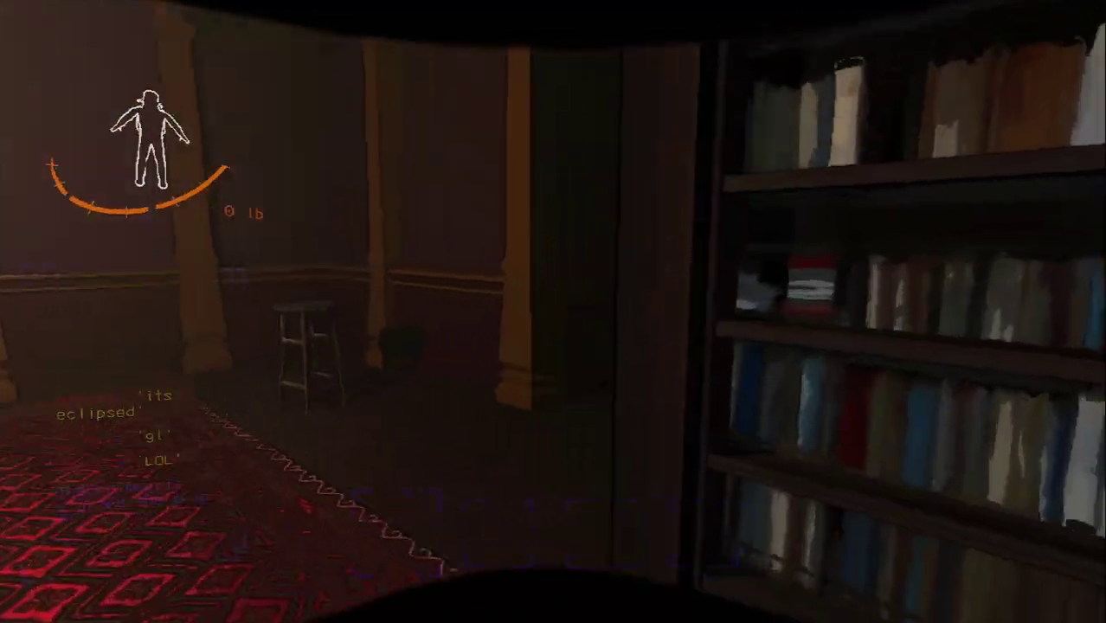
Step: Scan the dark rooms and pick up the Old phone, Comedy mask and Golden cup
right_click(553, 312)
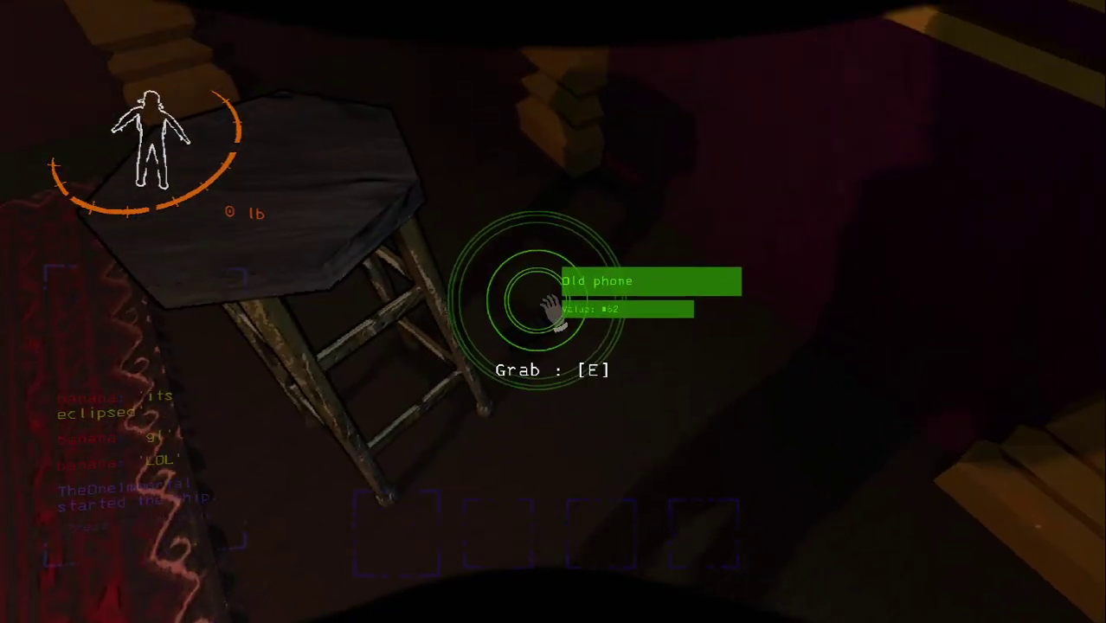
key("e")
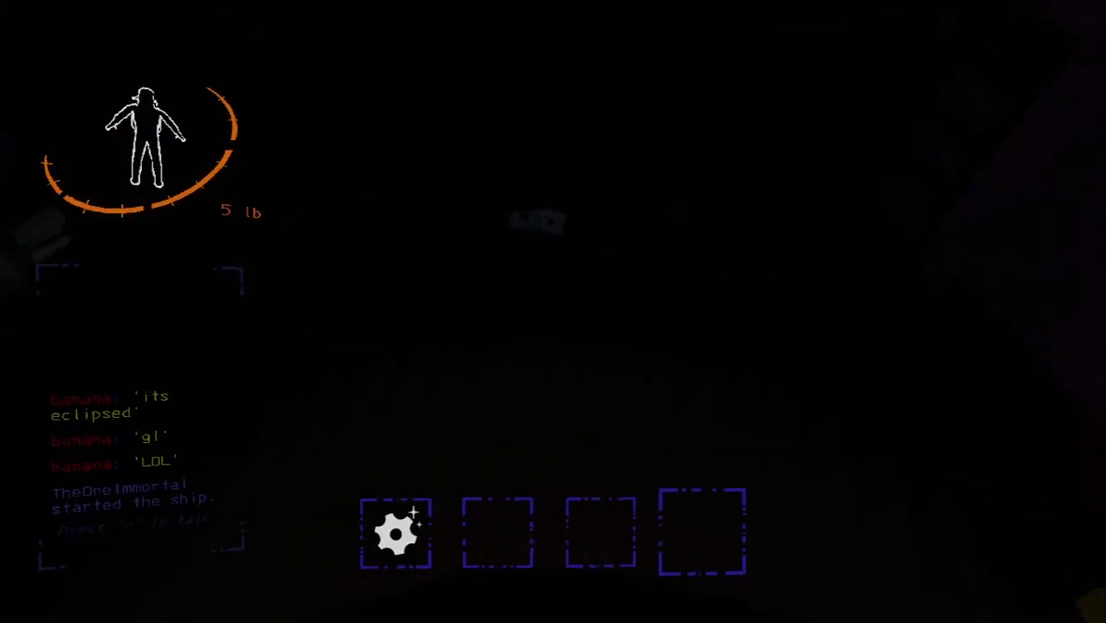
right_click(553, 312)
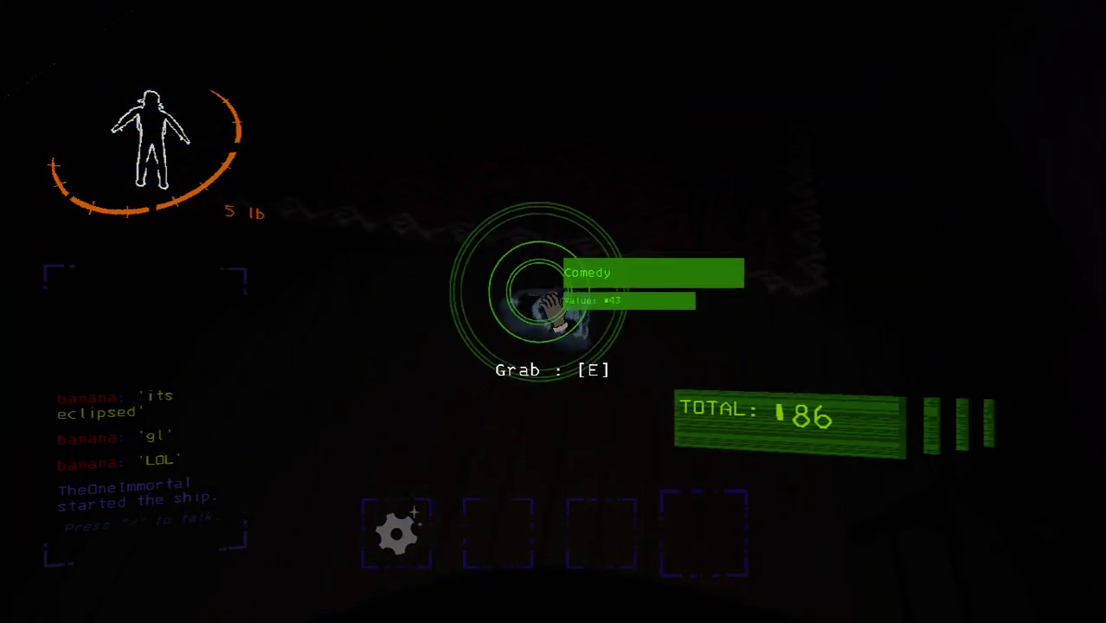
key("e")
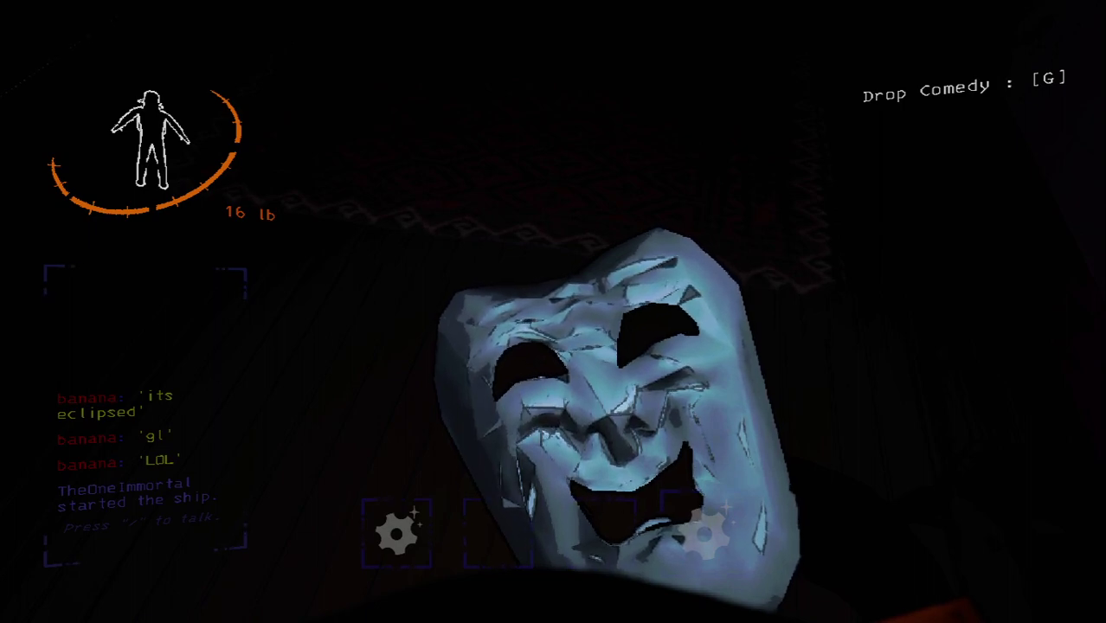
right_click(553, 311)
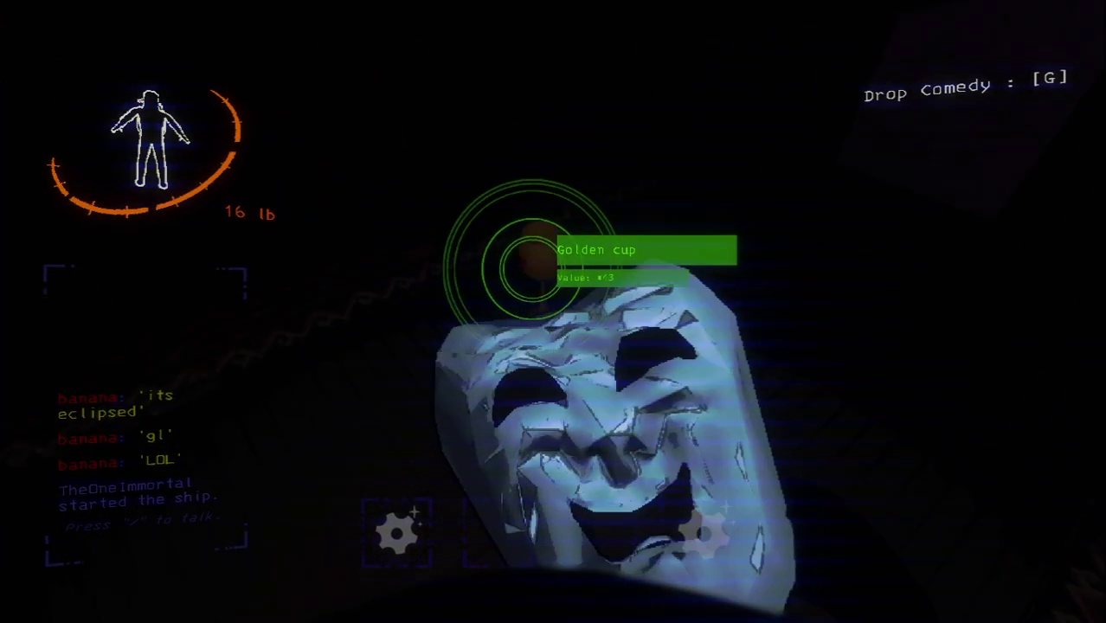
key("e")
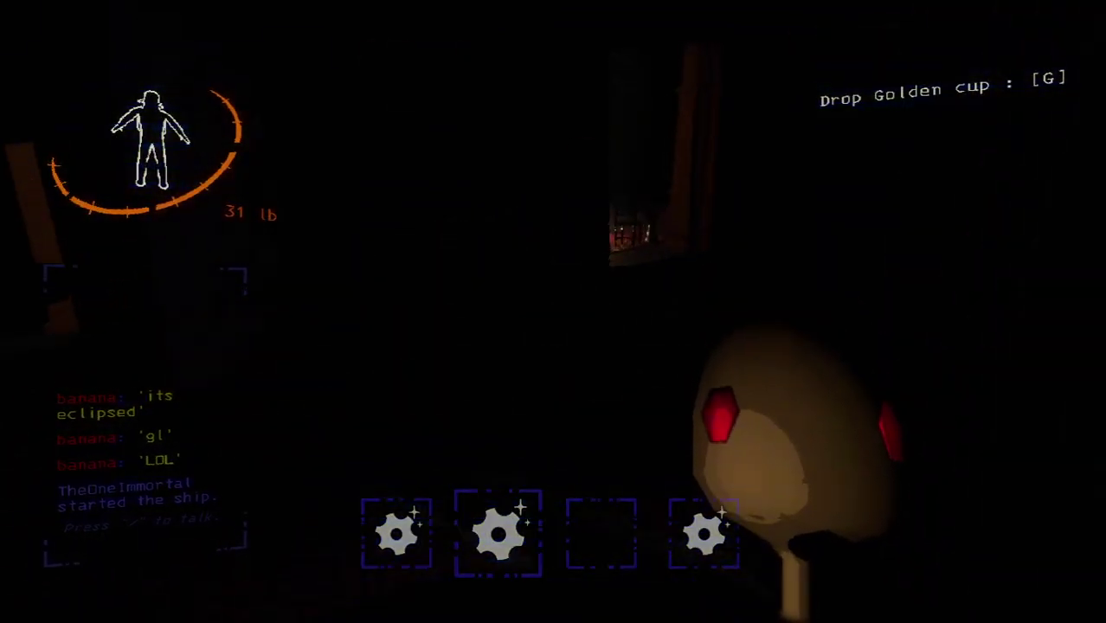
Step: Walk to the lit doorway, grab another piece of loot and drop the Old phone
key("w")
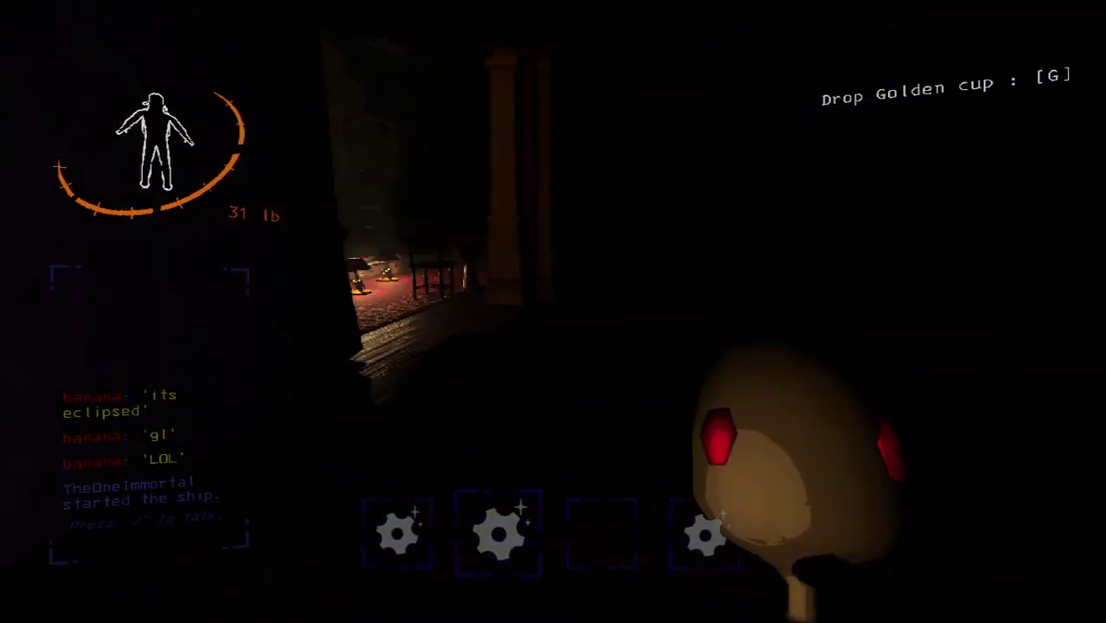
right_click(553, 312)
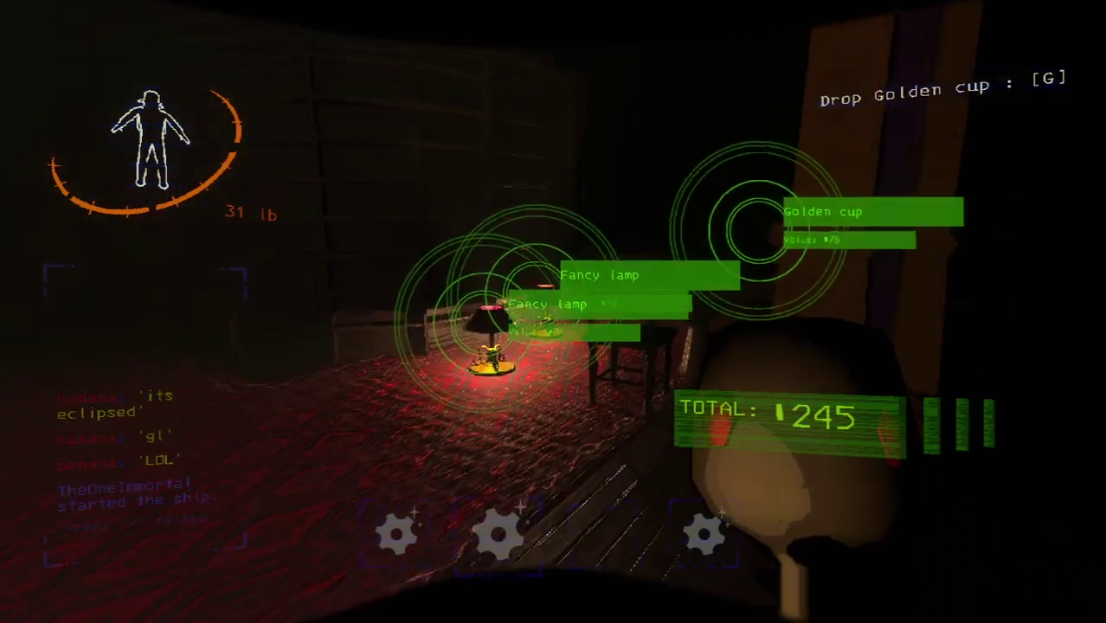
key("e")
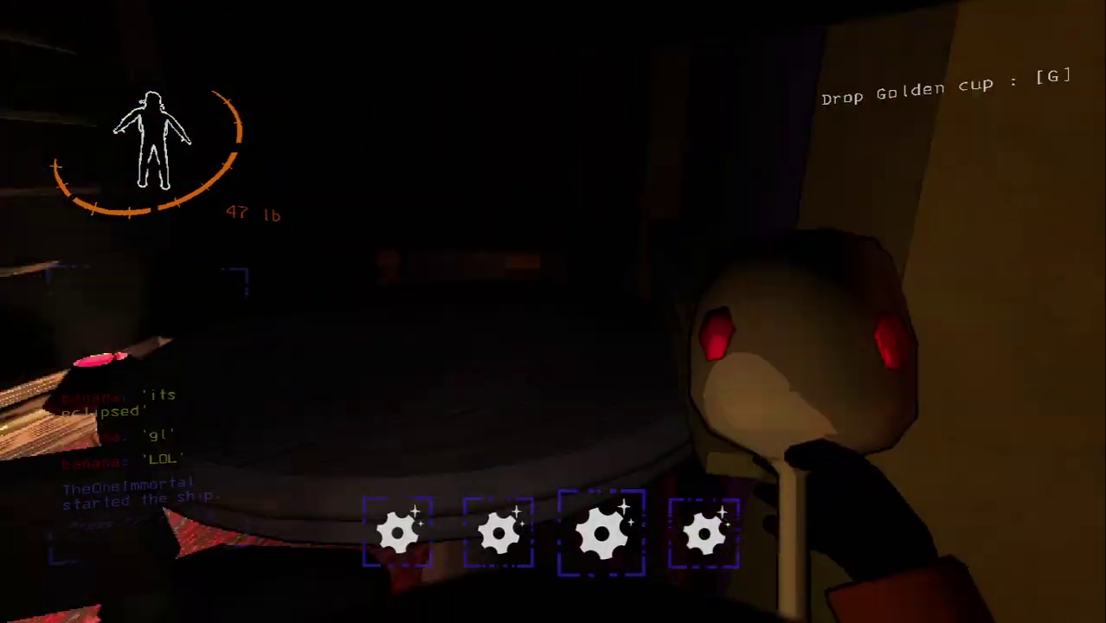
right_click(553, 311)
key("w")
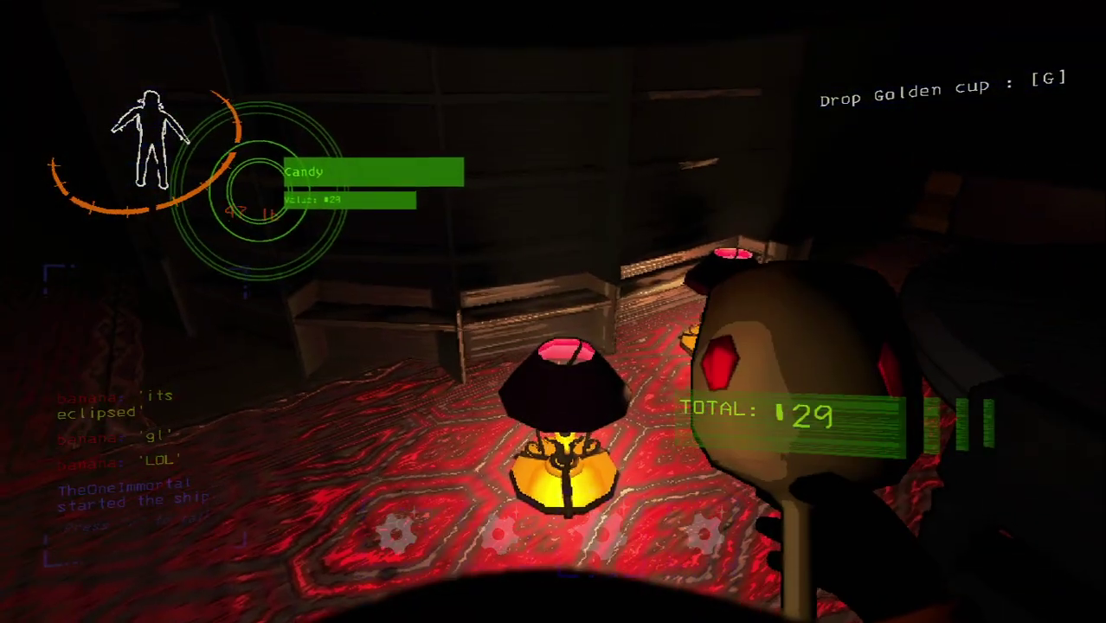
key("g")
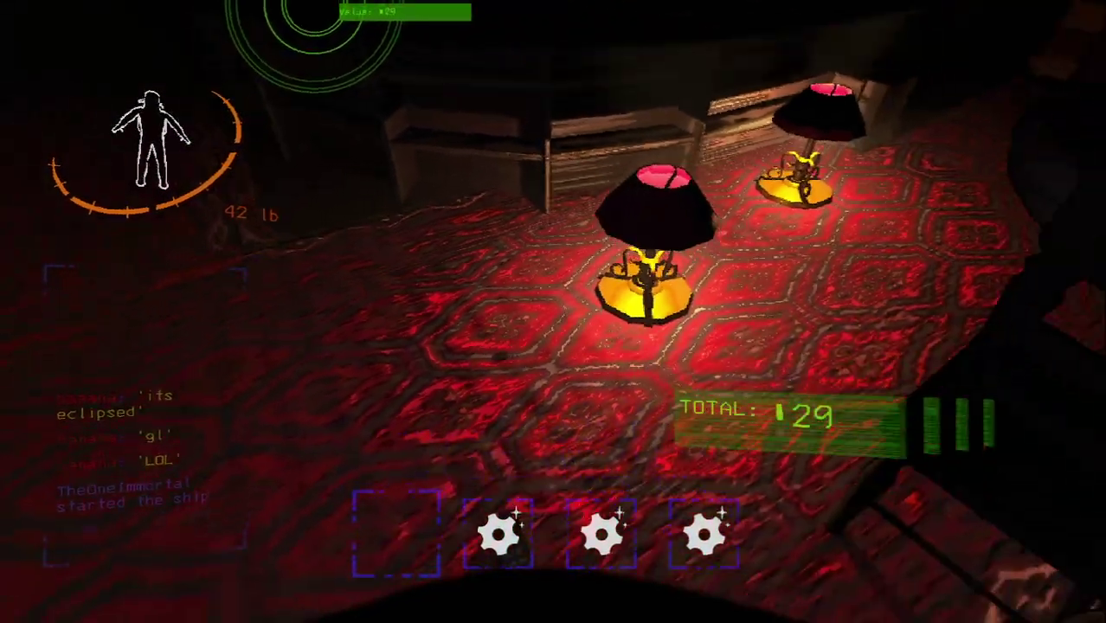
Step: Pick up and then drop the Fancy lamp, and retake the Old phone instead
right_click(554, 311)
key("w")
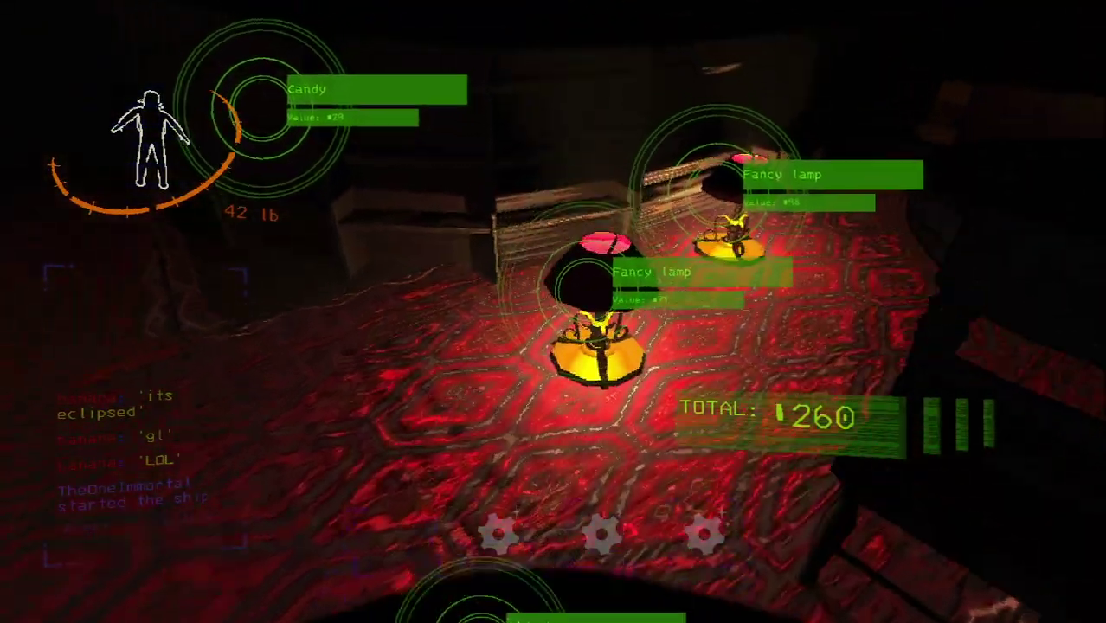
key("e")
key("w")
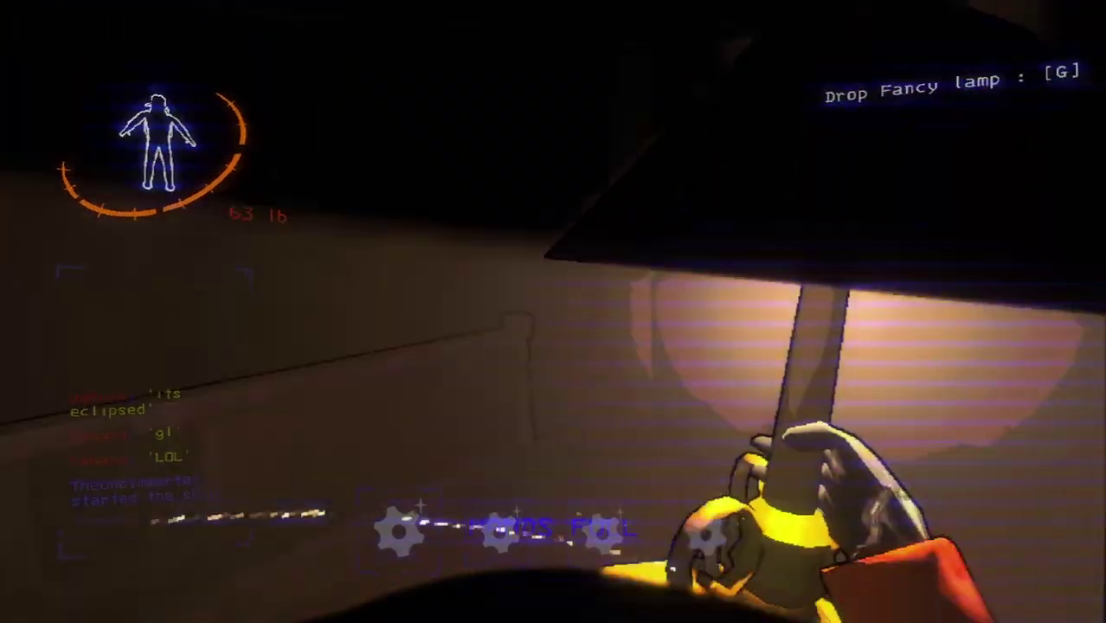
key("g")
key("e")
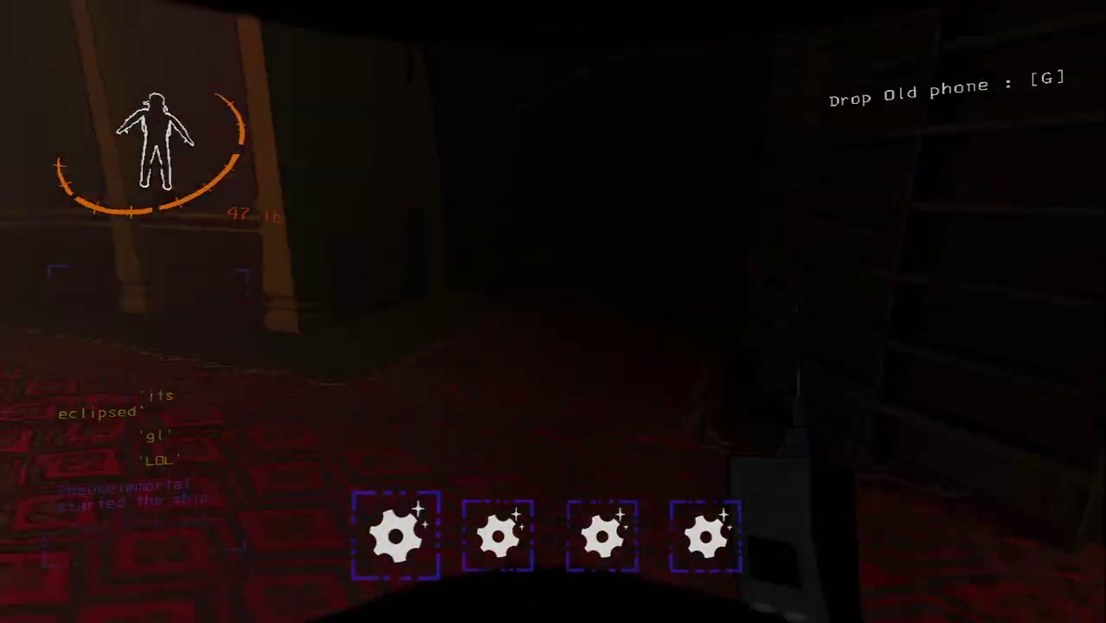
right_click(553, 311)
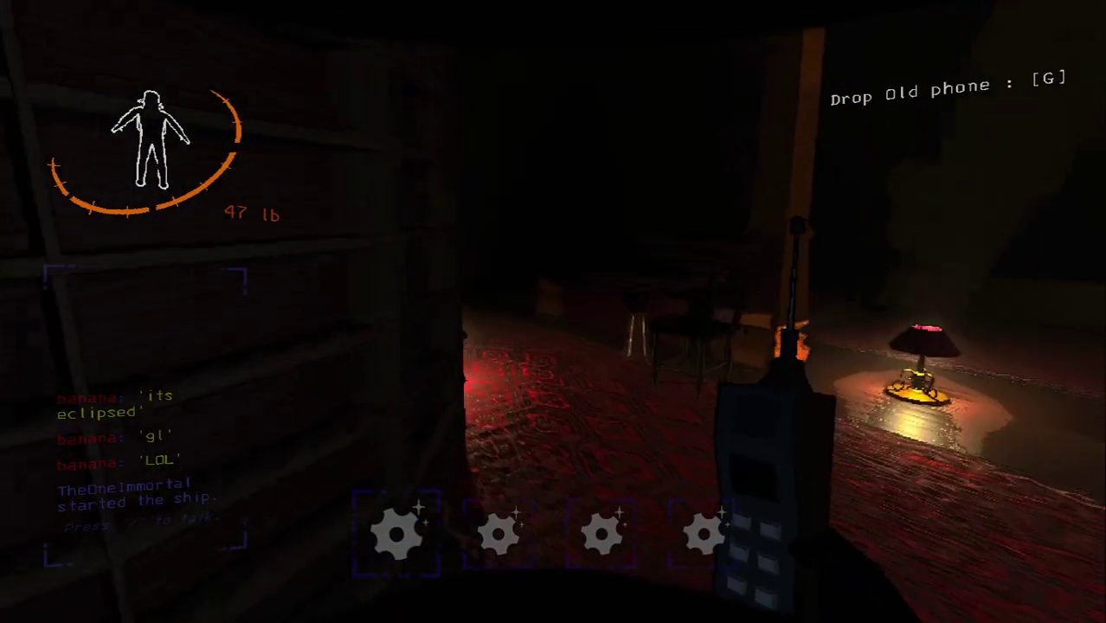
key("w")
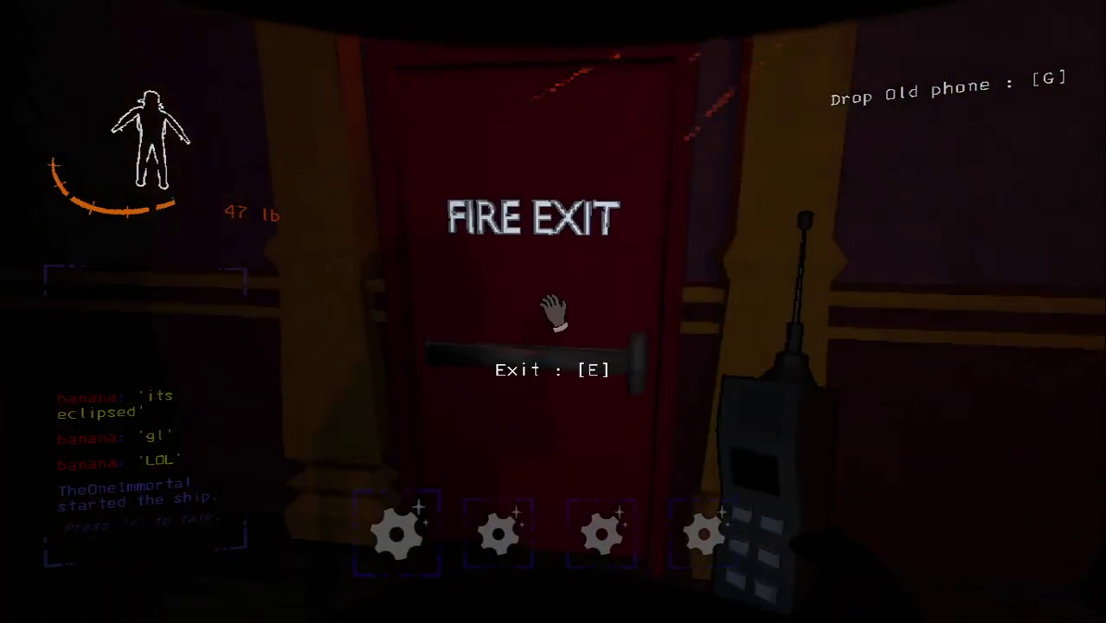
Step: Open the mansion's fire exit door to step outside with the loot
key("e")
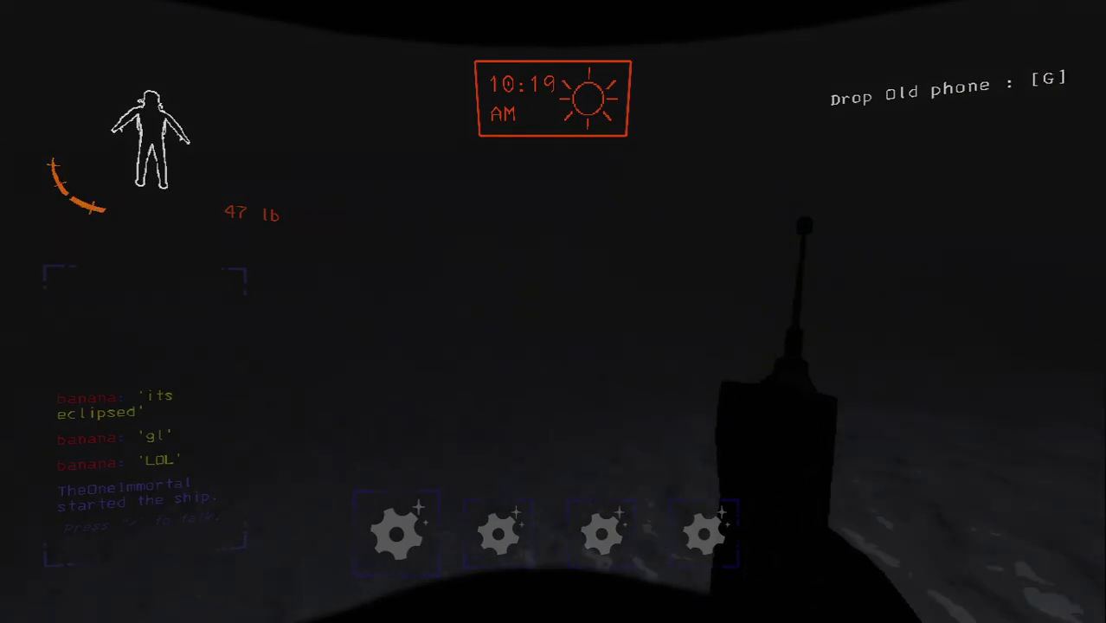
scroll(554, 312, "up", 1)
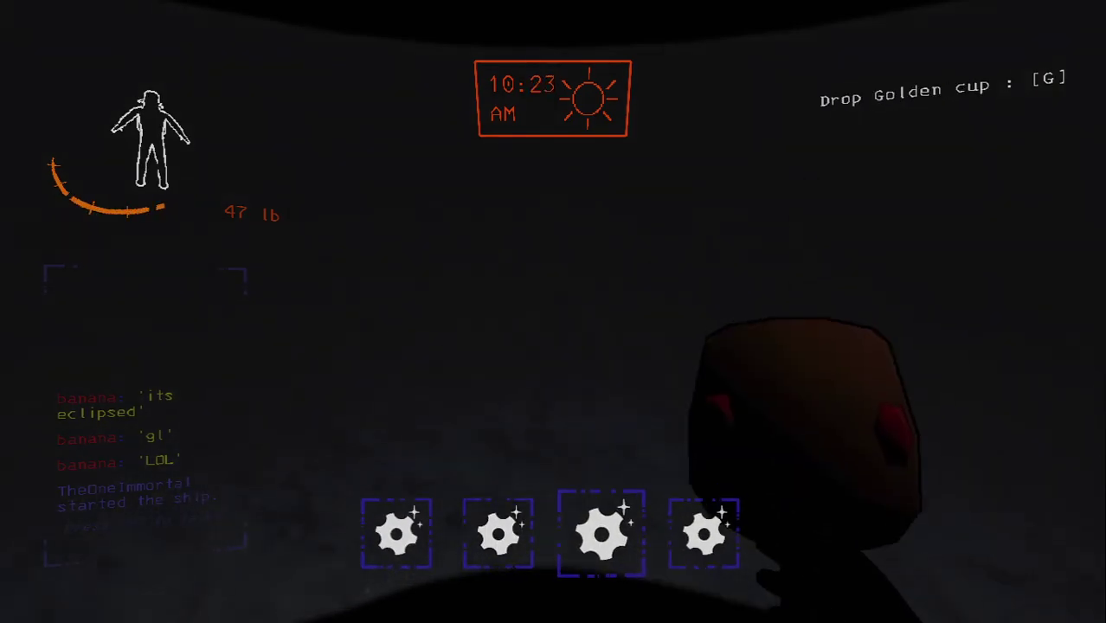
scroll(553, 312, "up", 1)
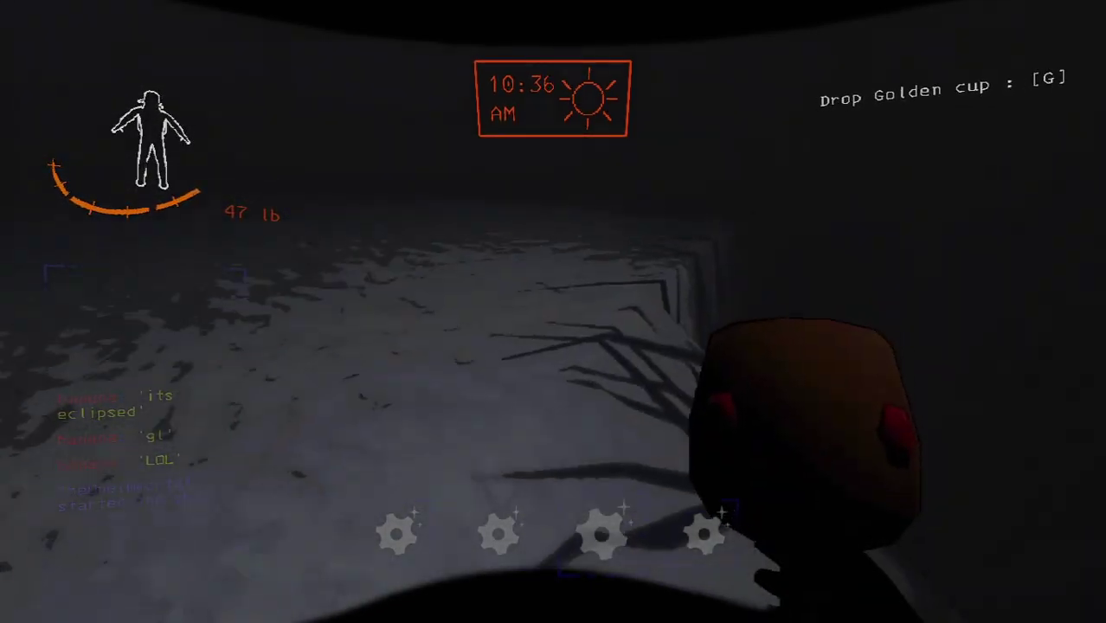
Step: Sprint across the dark snowy terrain and scan to locate the ship
key("shift")
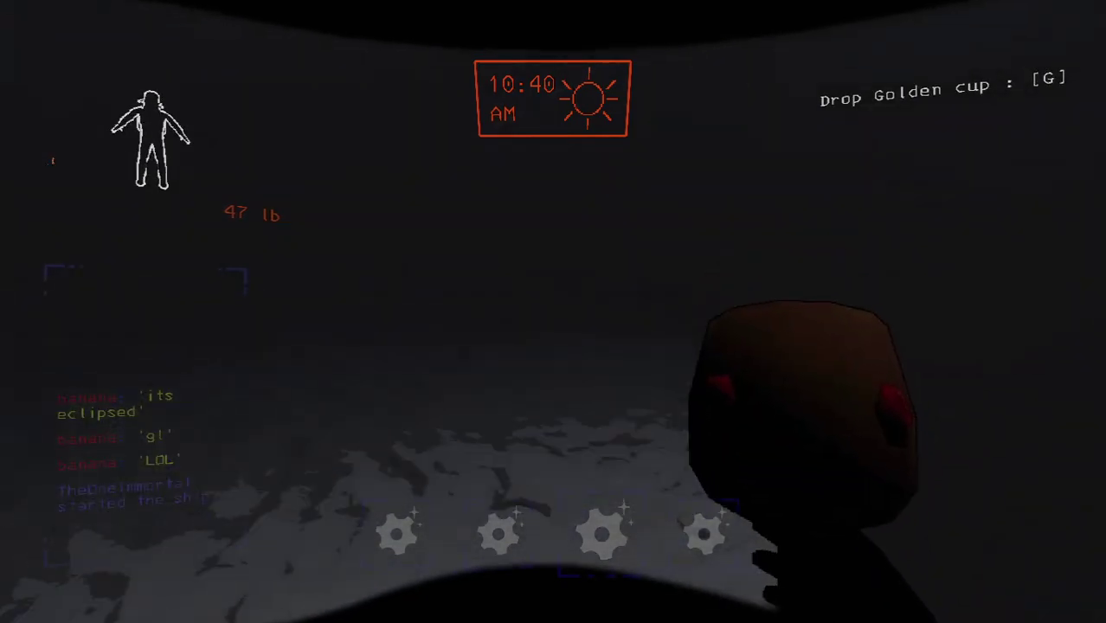
key("w")
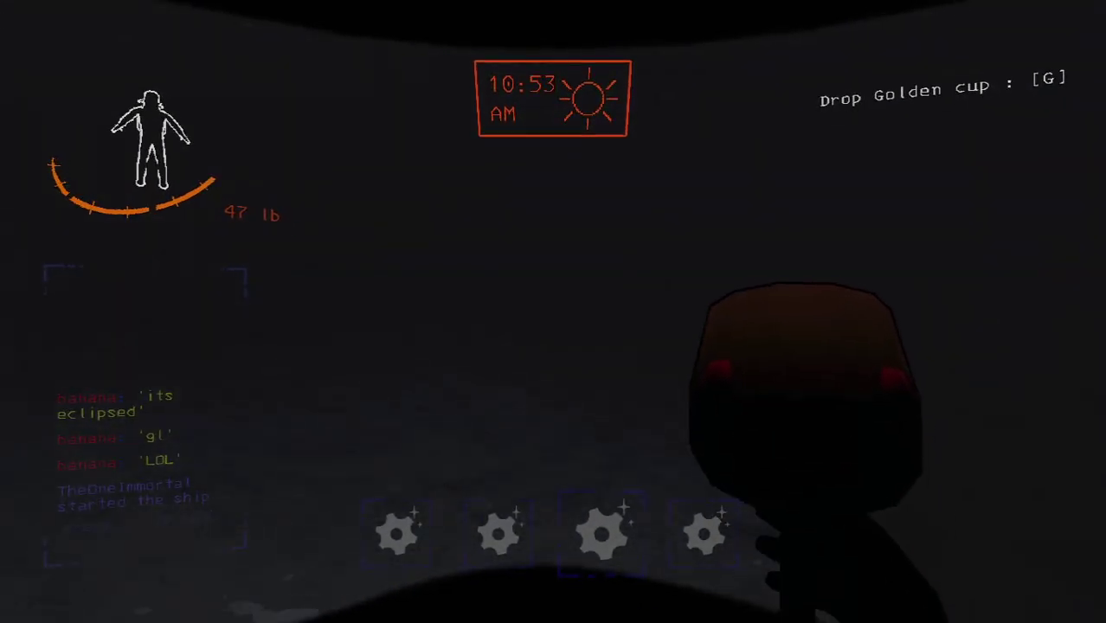
key("shift+w")
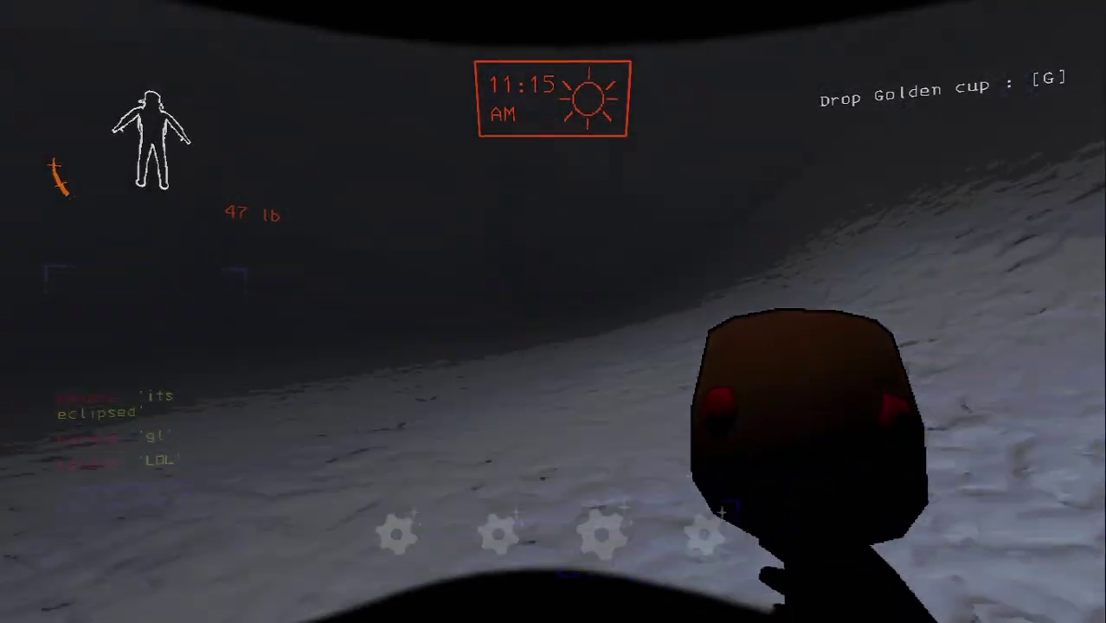
right_click(553, 312)
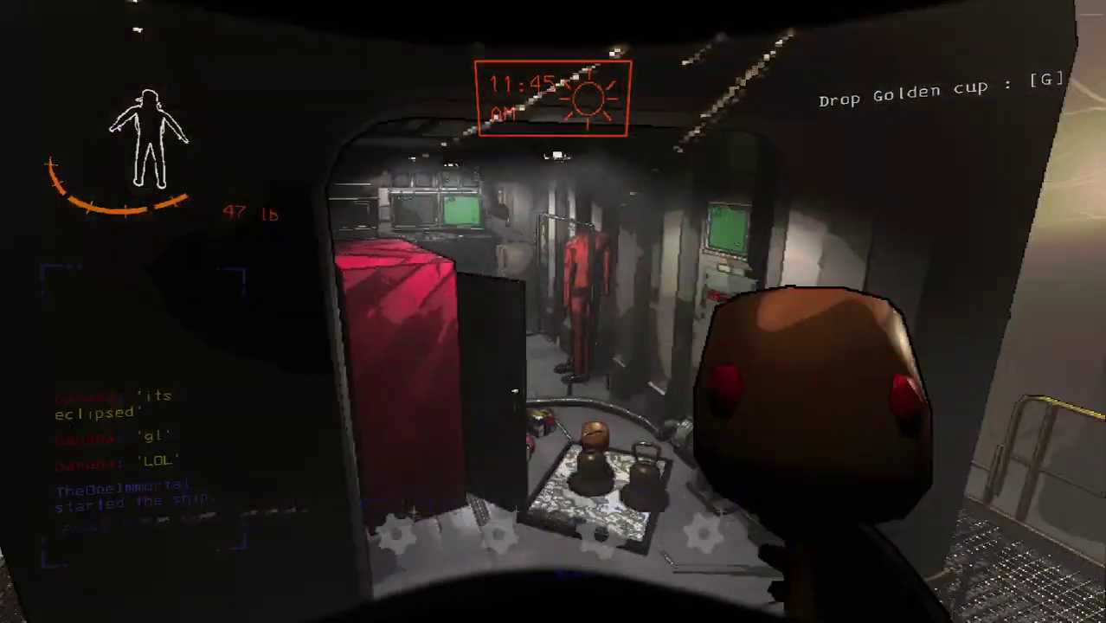
Step: Drop the golden cup, old phone and mask aboard, retake the mask, approach the monitor
key("g")
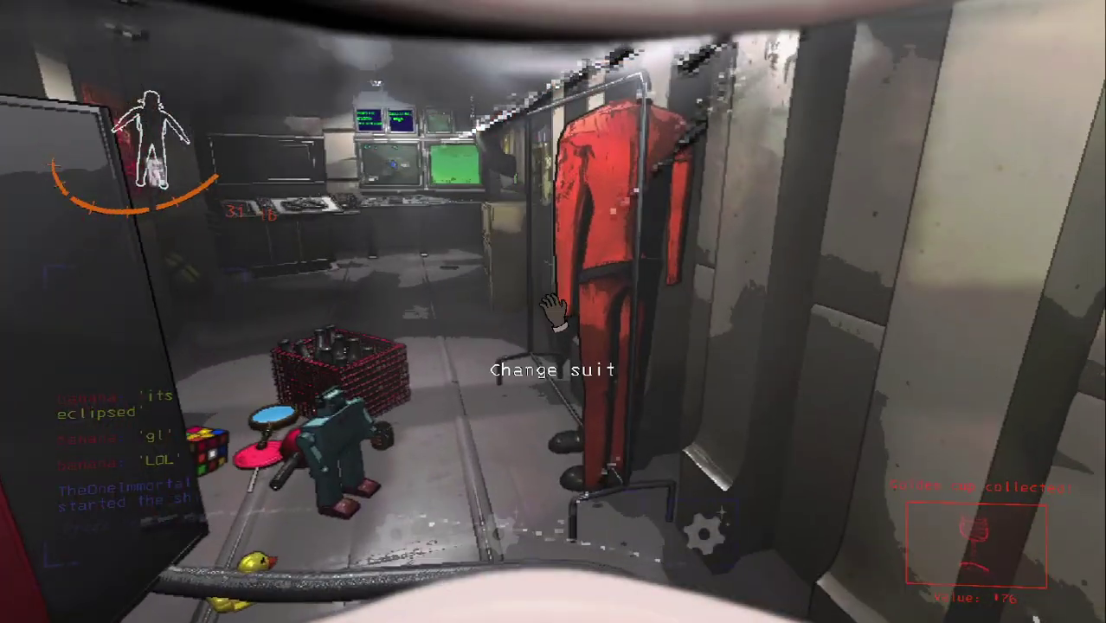
scroll(553, 311, "down", 1)
key("g")
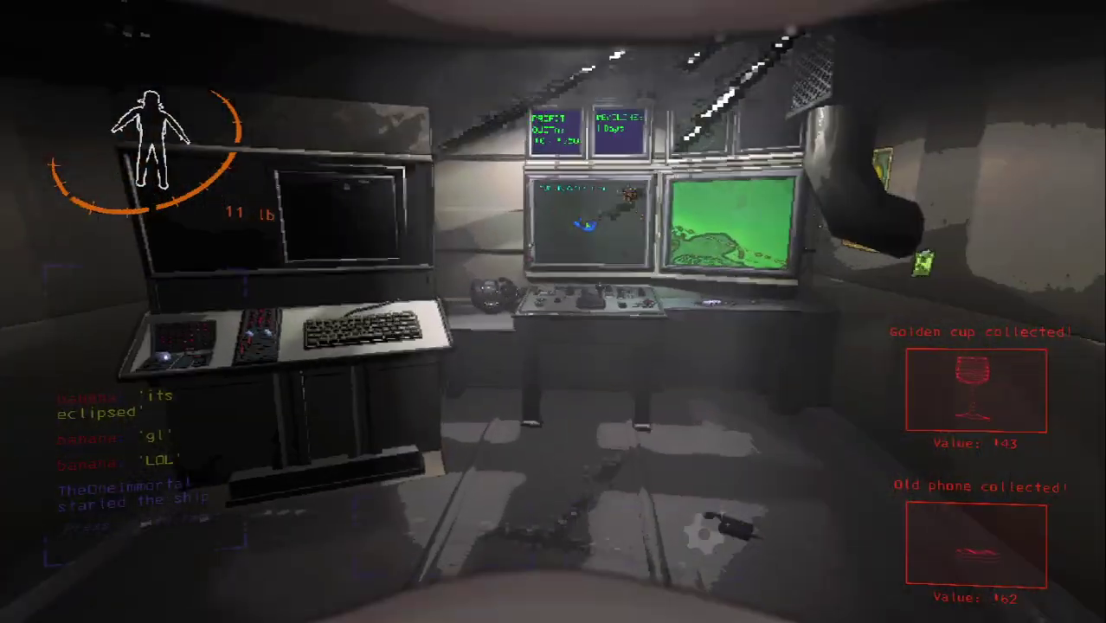
scroll(553, 311, "down", 1)
key("g")
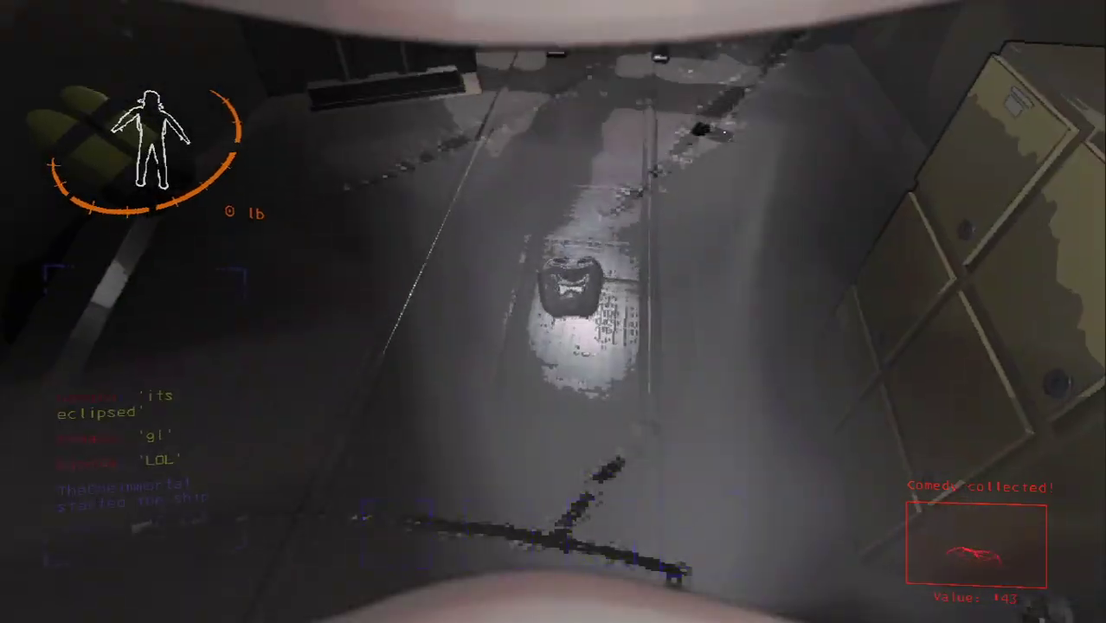
key("e")
scroll(554, 312, "down", 1)
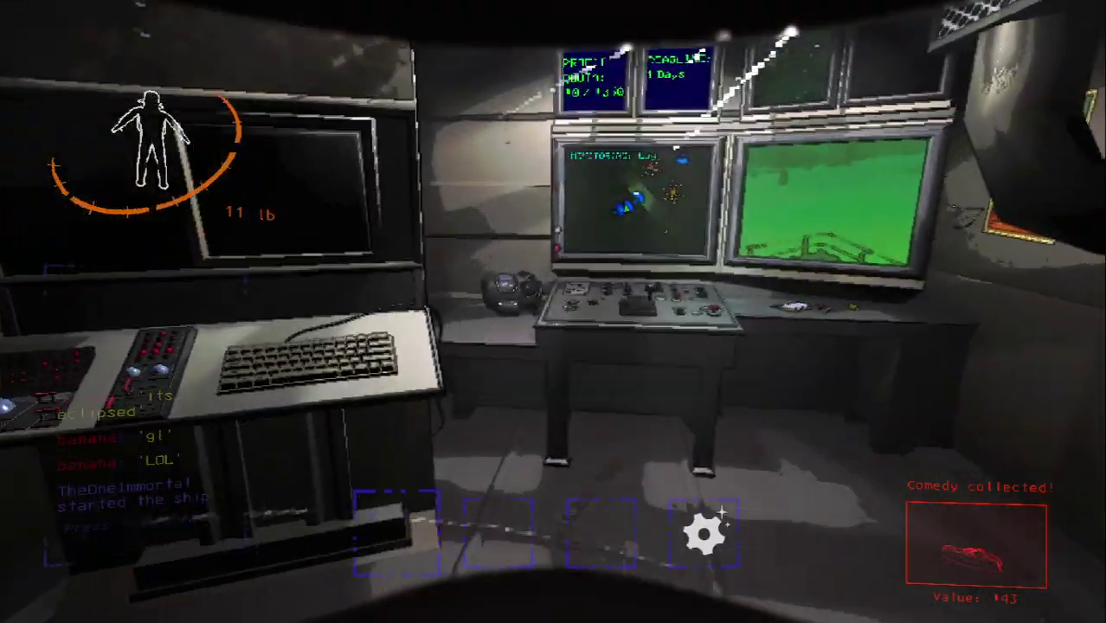
key("w")
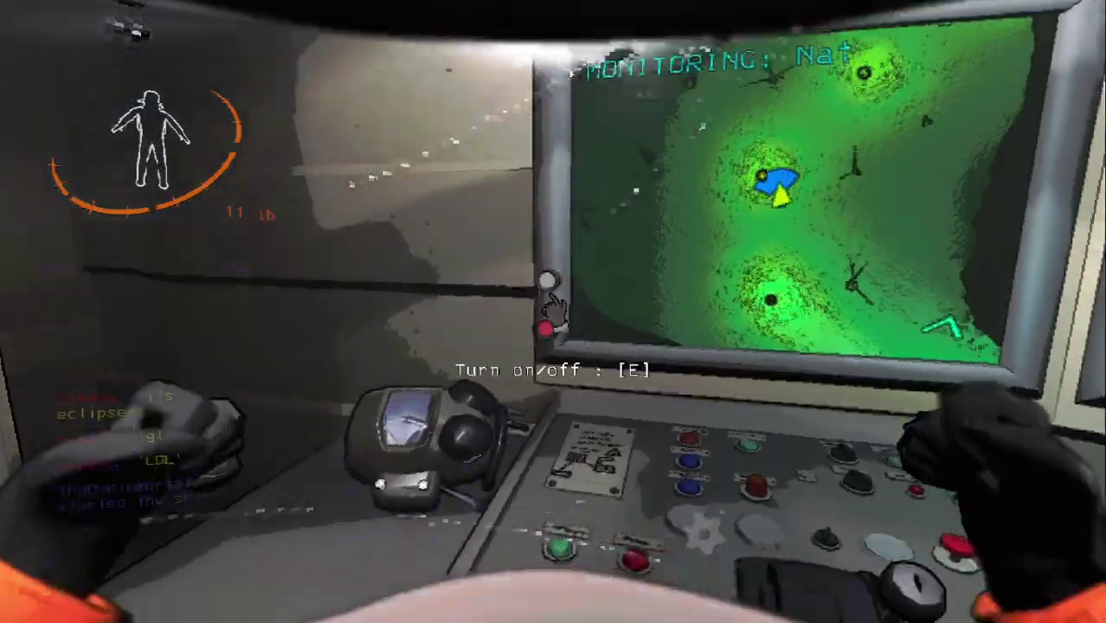
Step: Switch the radar monitor through the first few crewmates' feeds
key("e")
key("s")
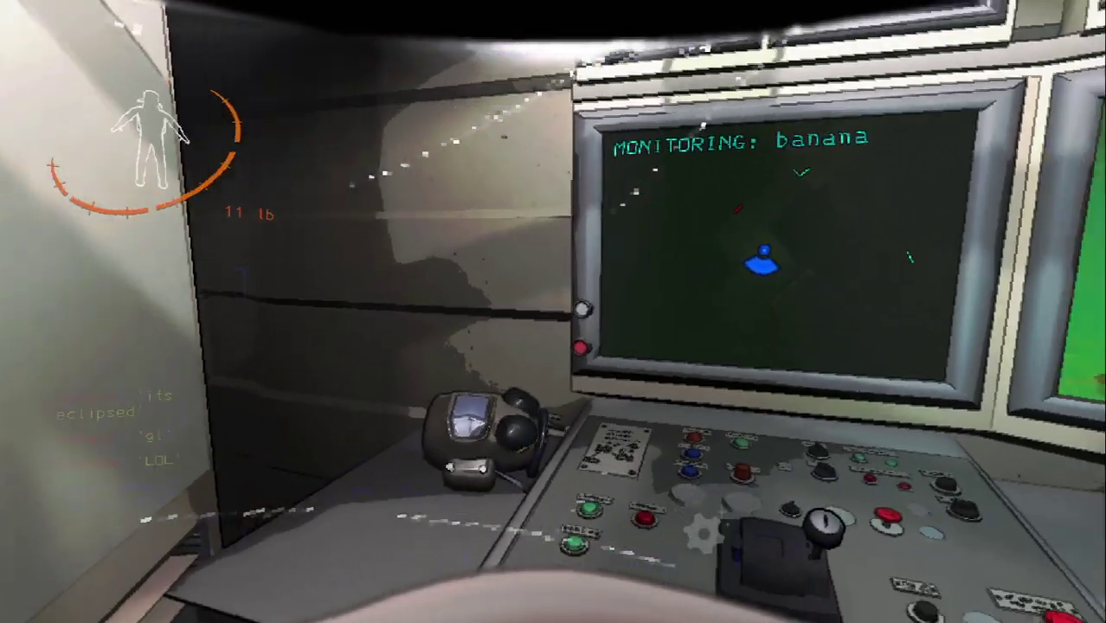
key("e")
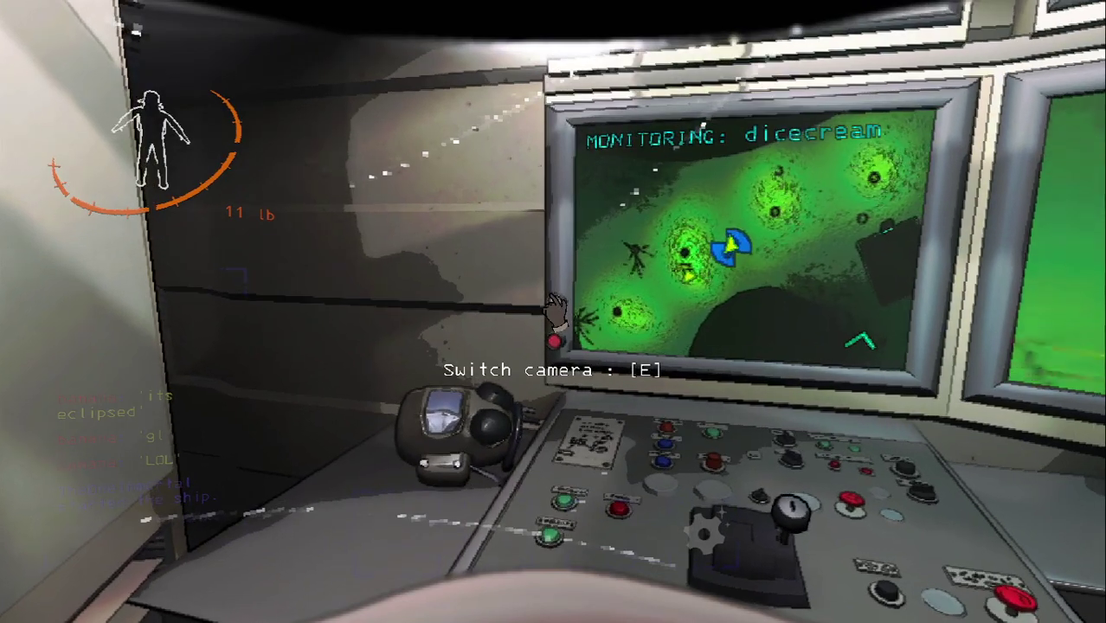
key("e")
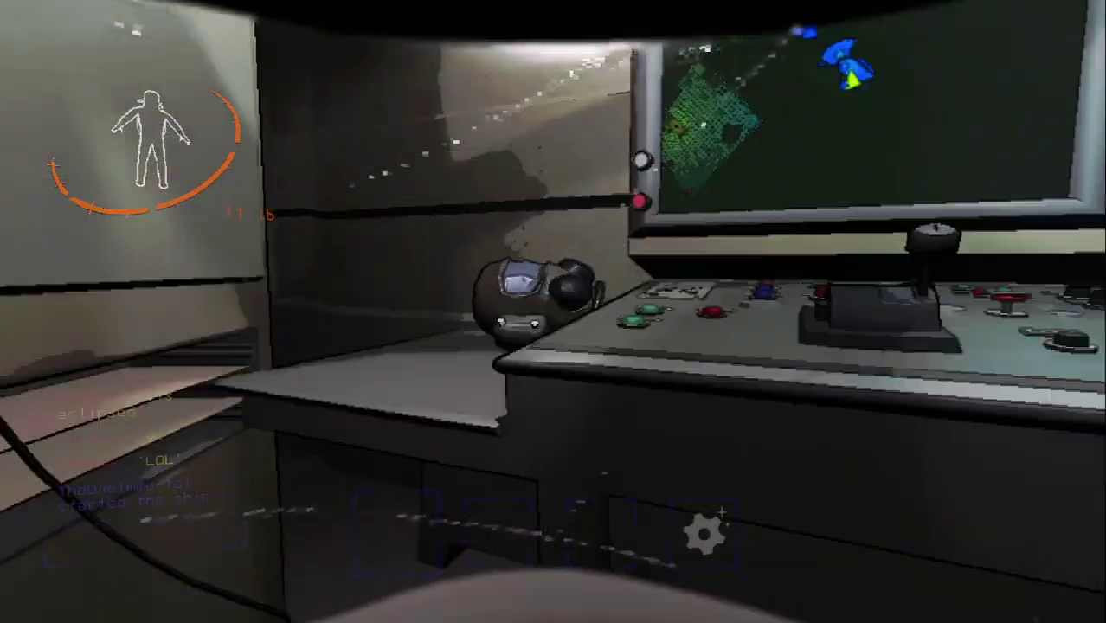
Step: Turn the monitor back on and cycle through the remaining crewmates' feeds
key("e")
key("e")
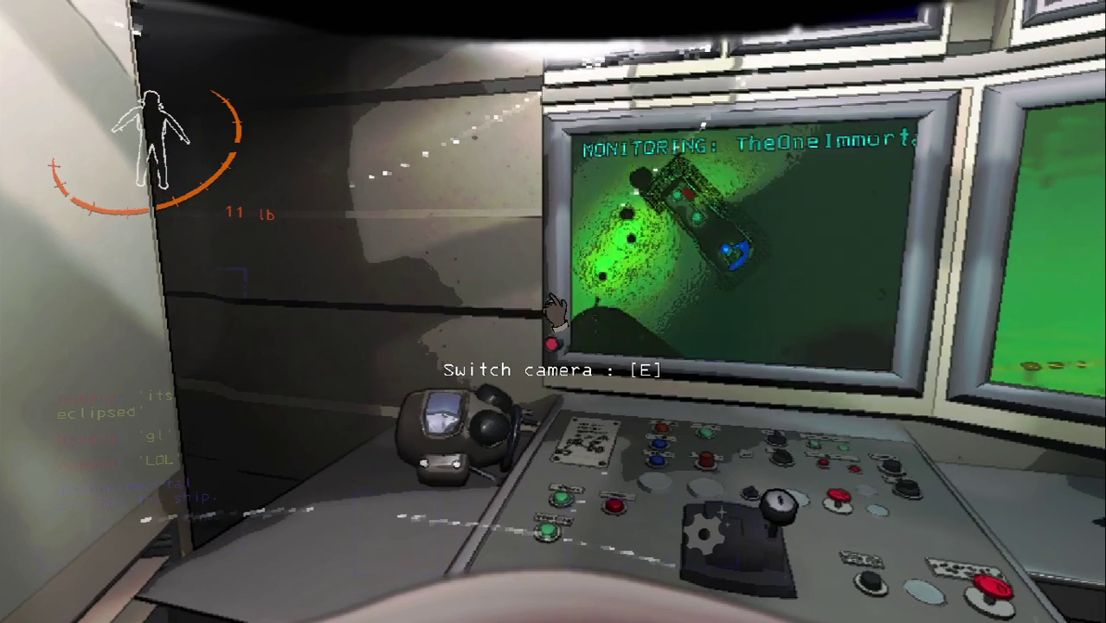
key("e")
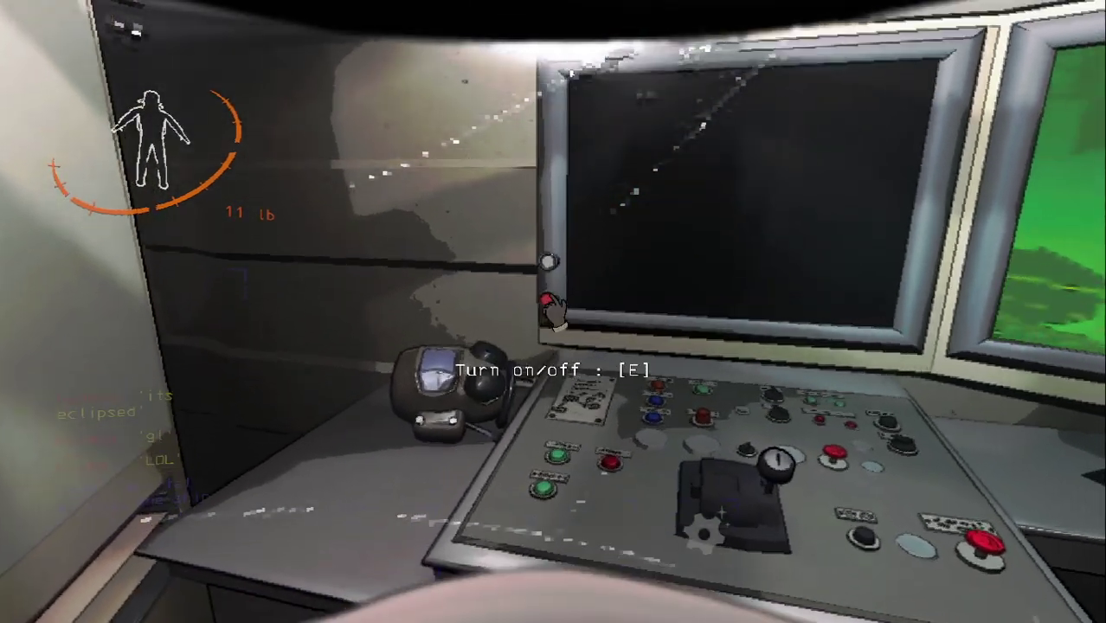
key("e")
key("e")
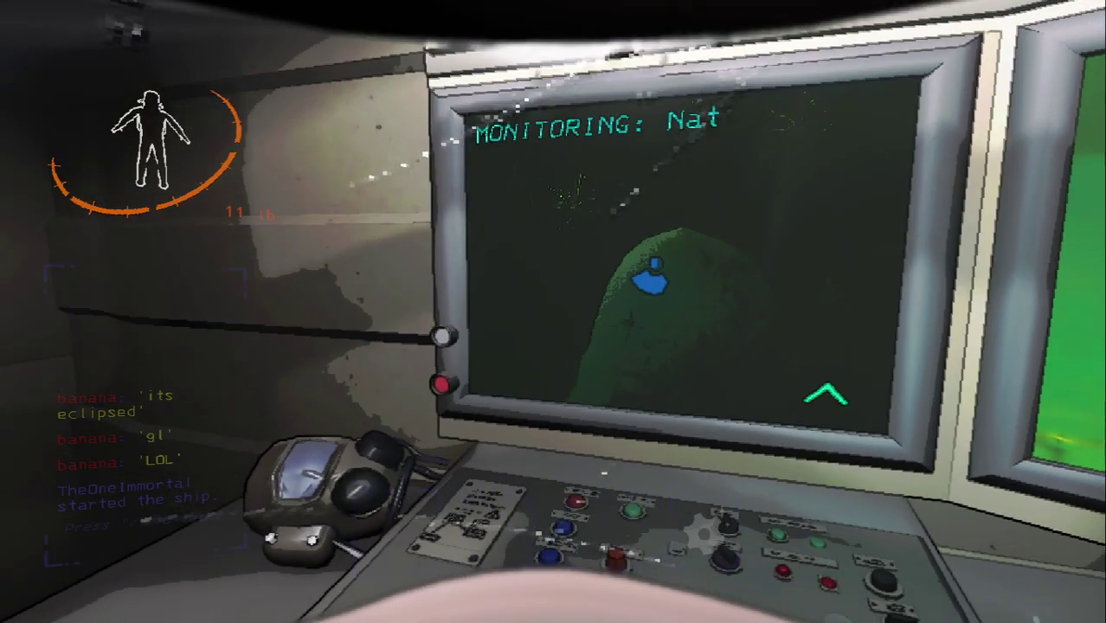
key("e")
key("e")
key("e")
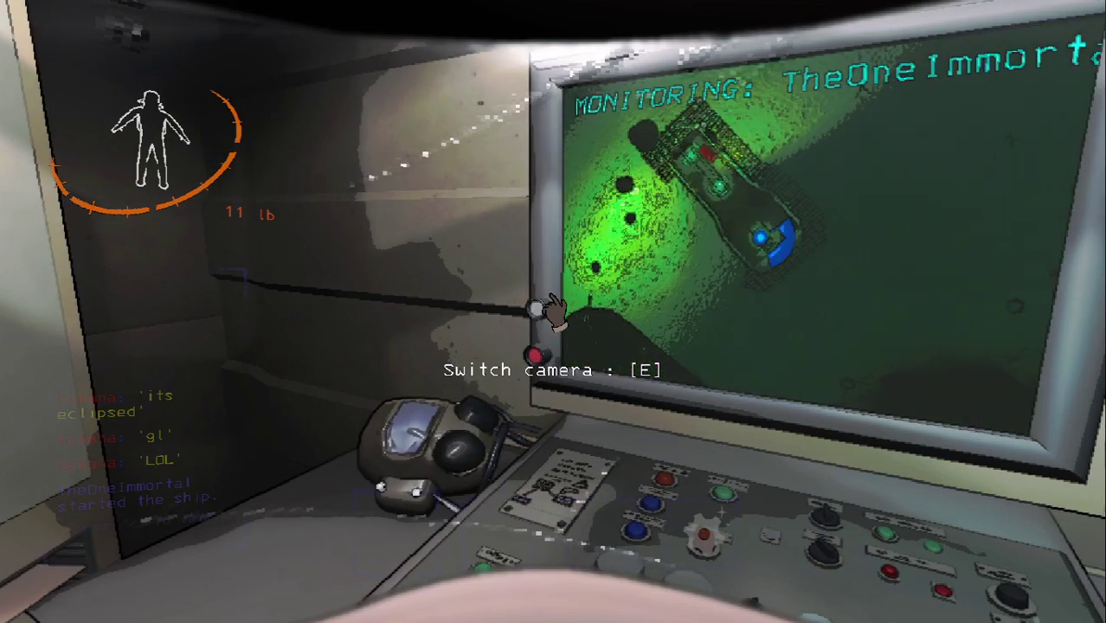
key("e")
key("e")
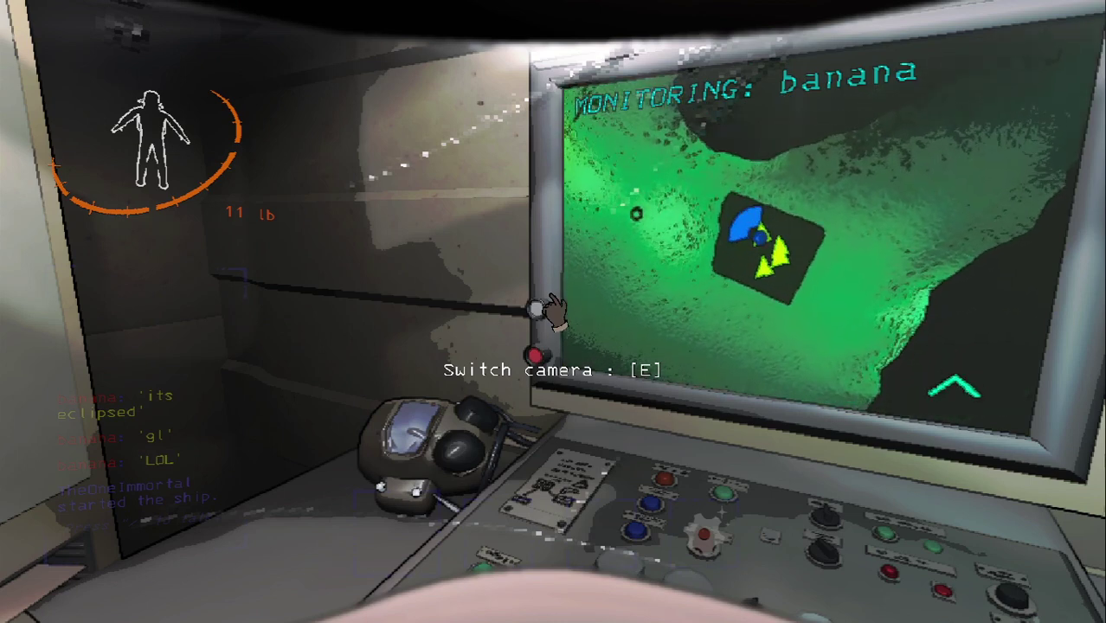
key("e")
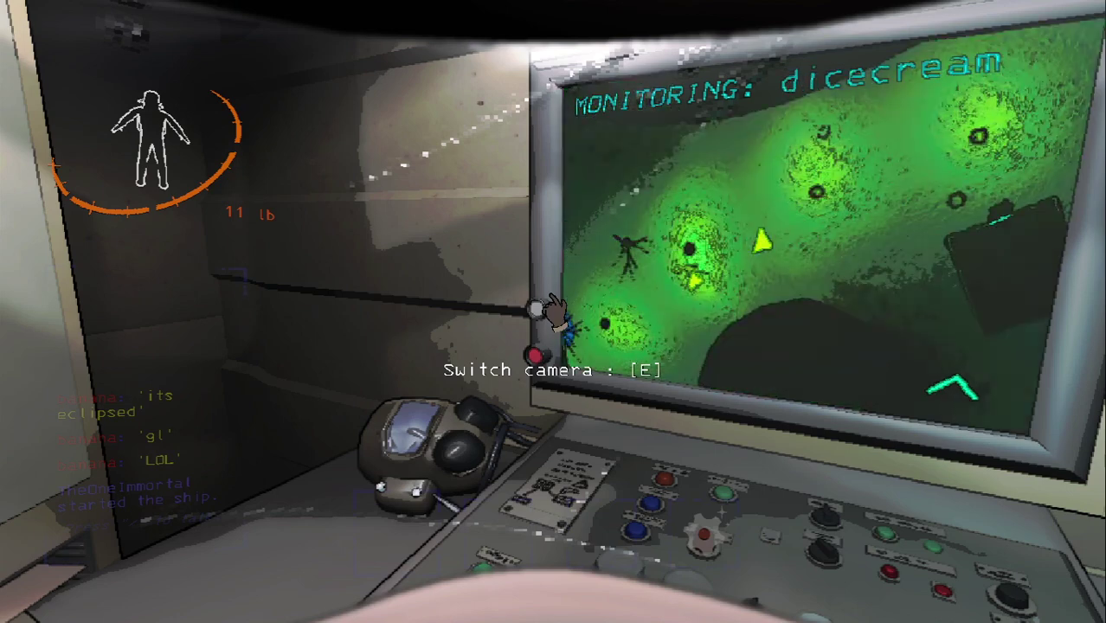
key("e")
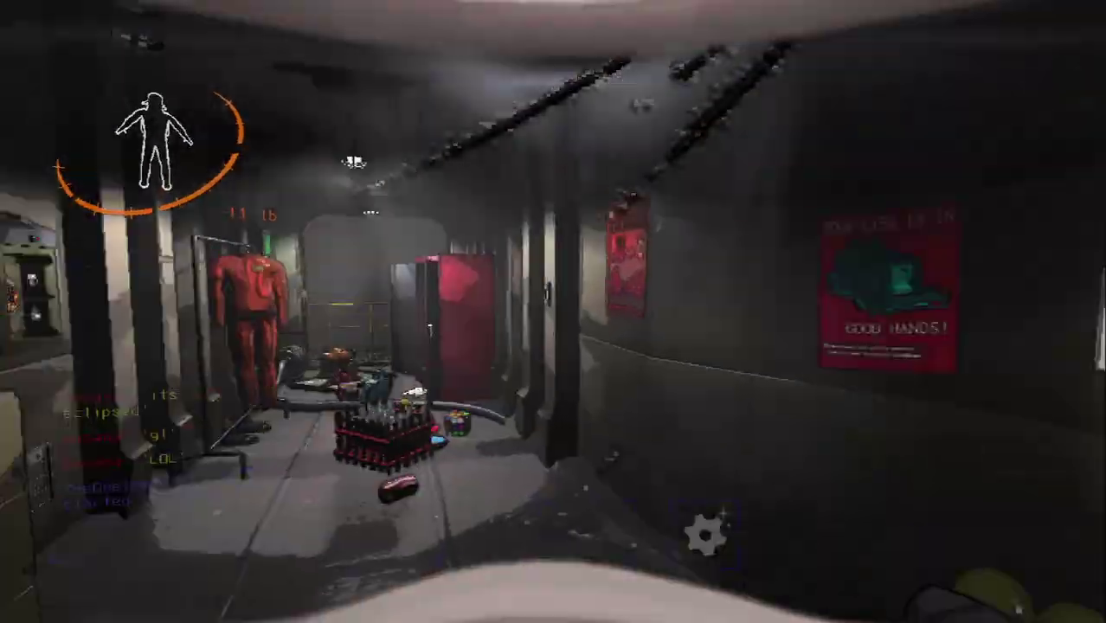
Step: Walk to the ship's door controls and return to the monitor console
key("w")
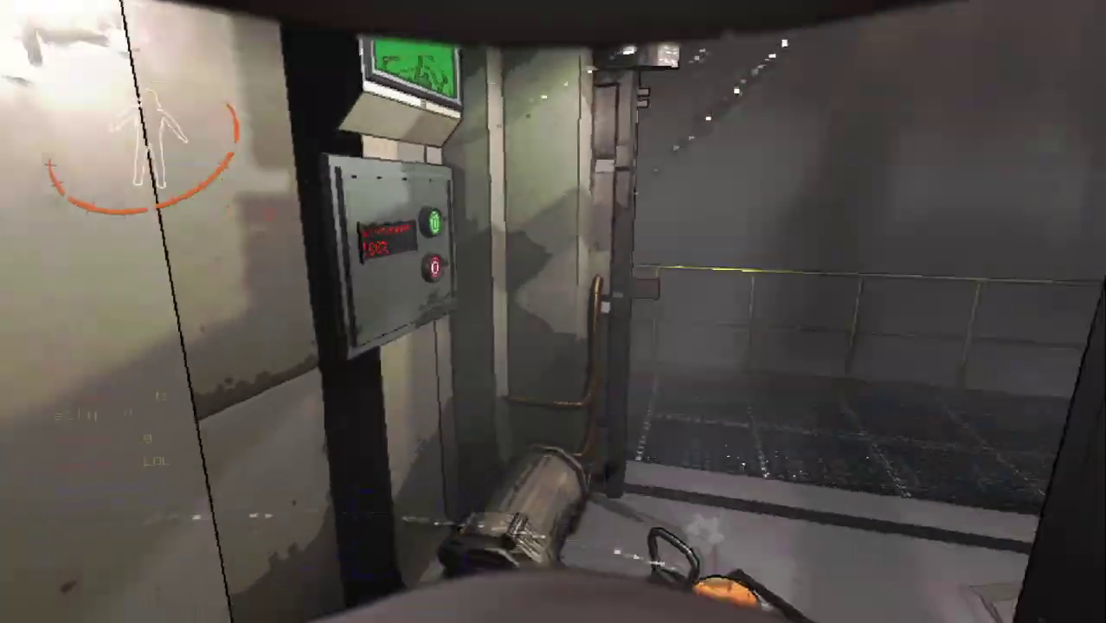
key("w")
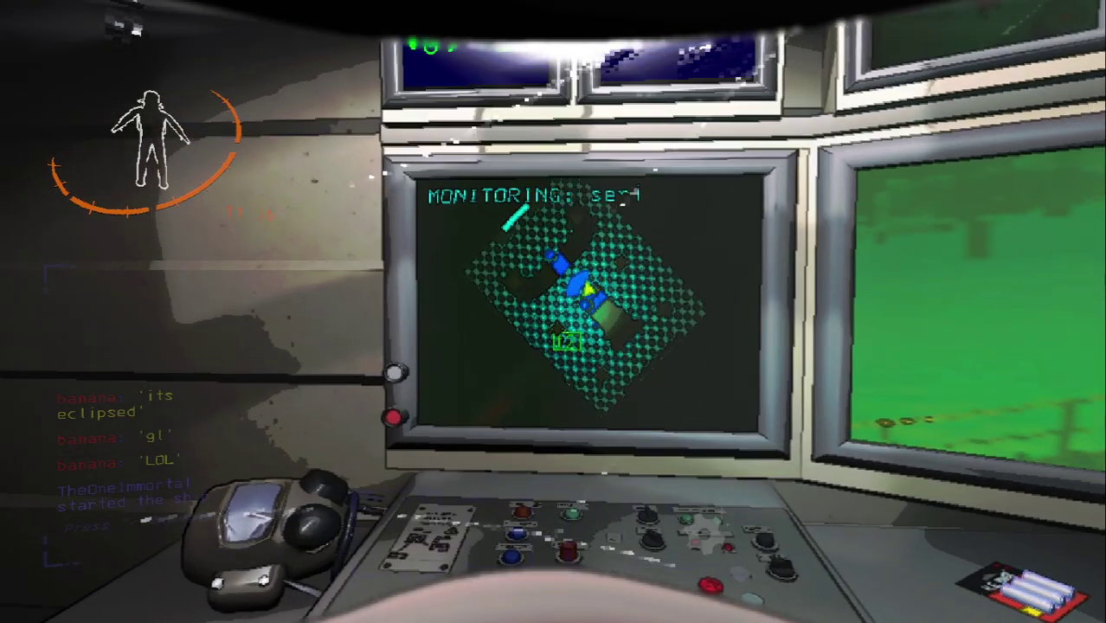
key("w")
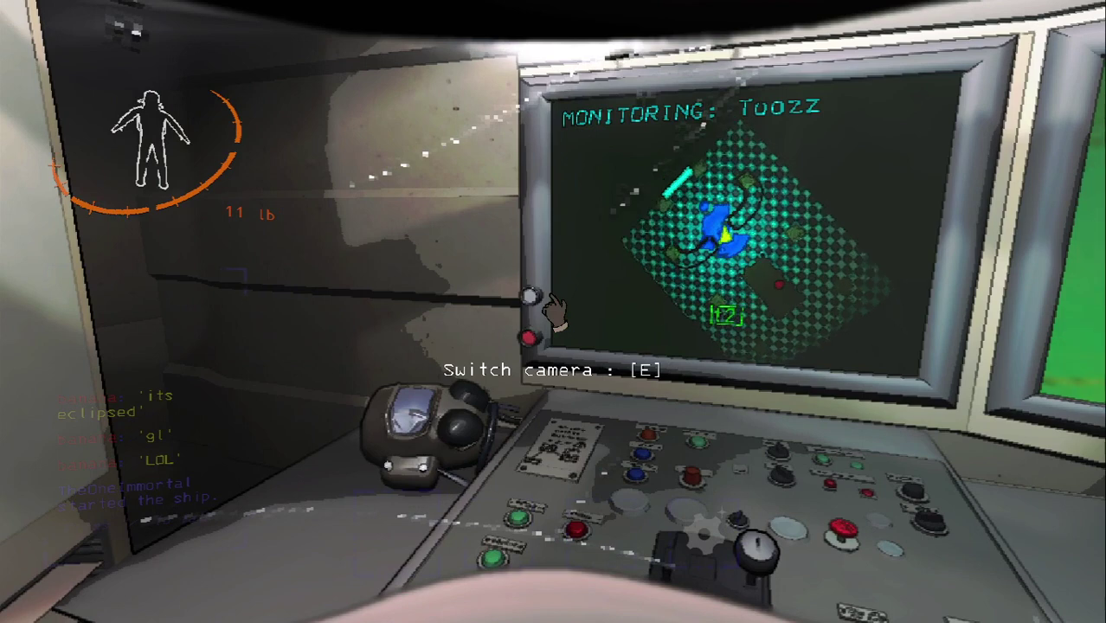
Step: Cycle the monitor through several more crewmates, then step back from it
key("e")
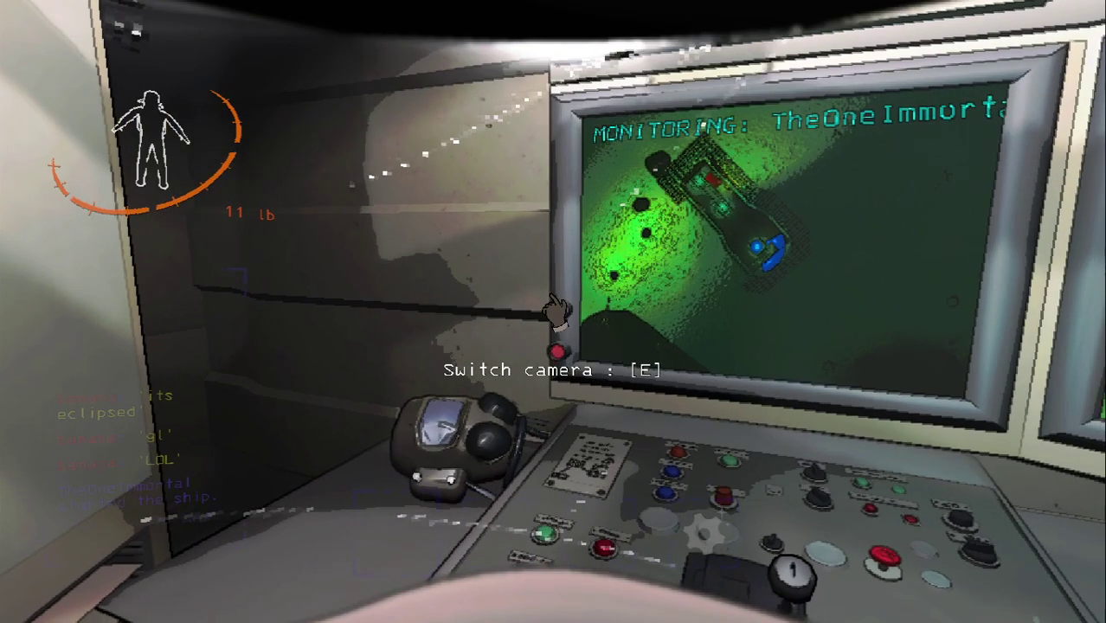
key("e")
key("e")
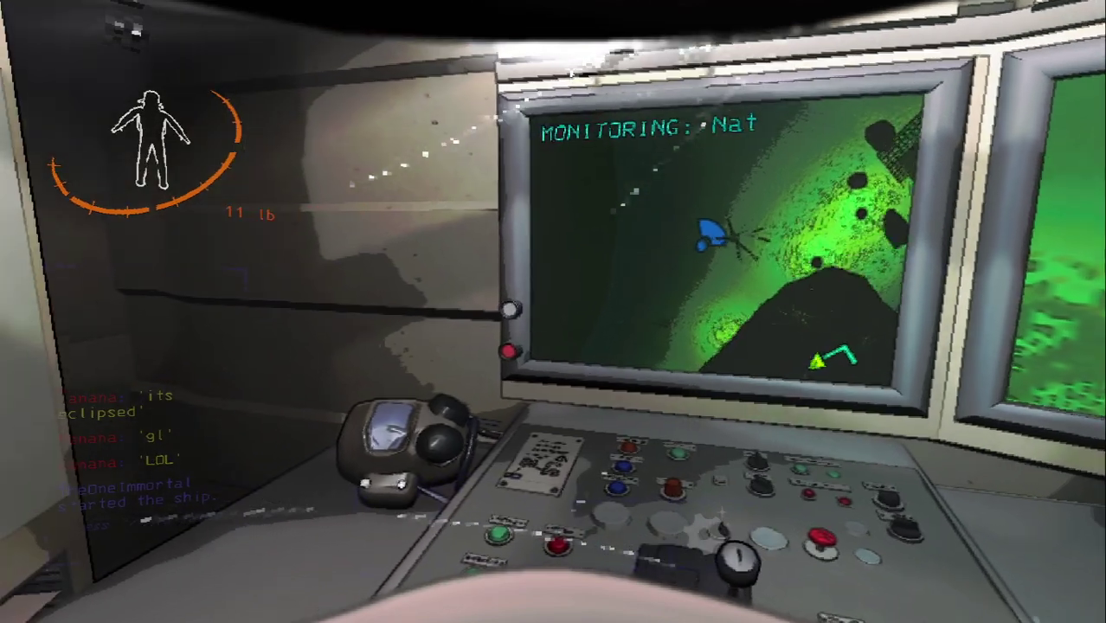
key("e")
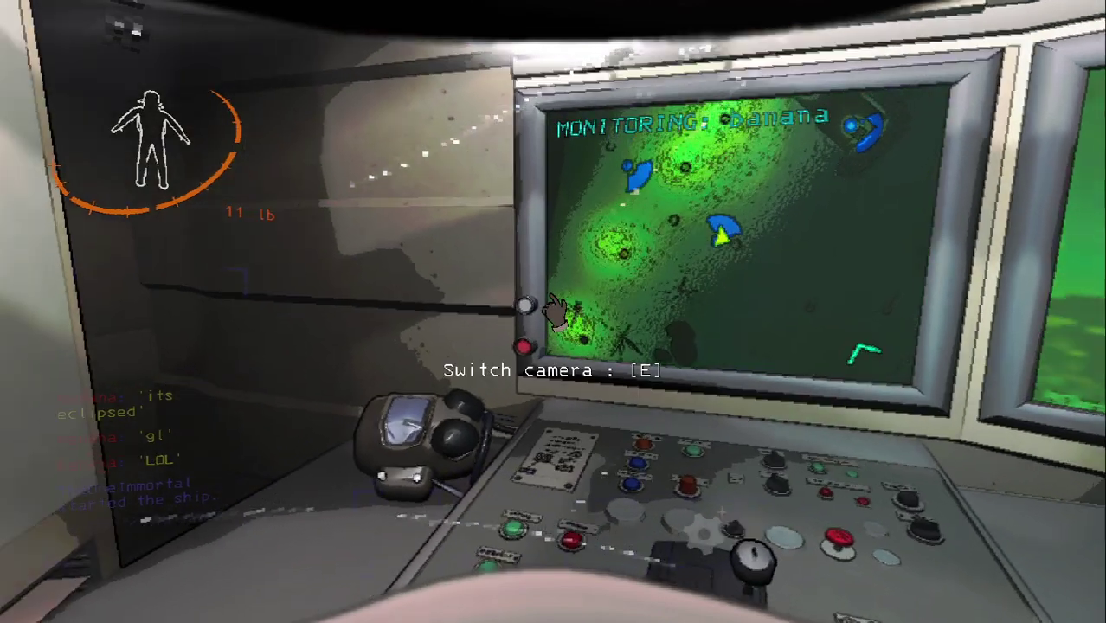
key("s")
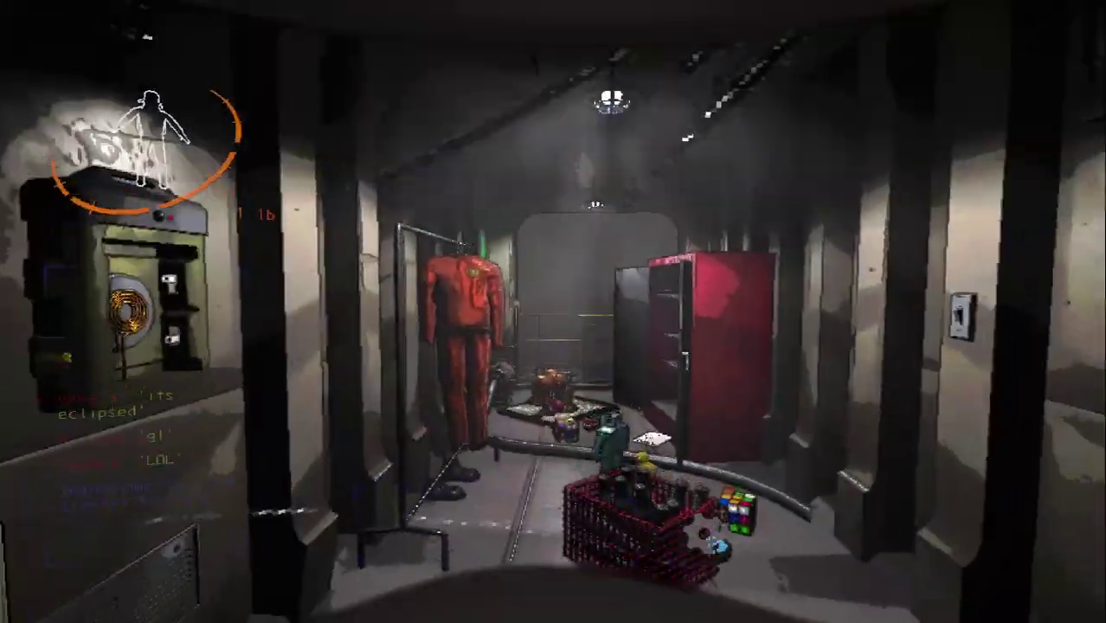
Step: Walk out along the catwalk and climb the ladder onto the ship's roof
key("w")
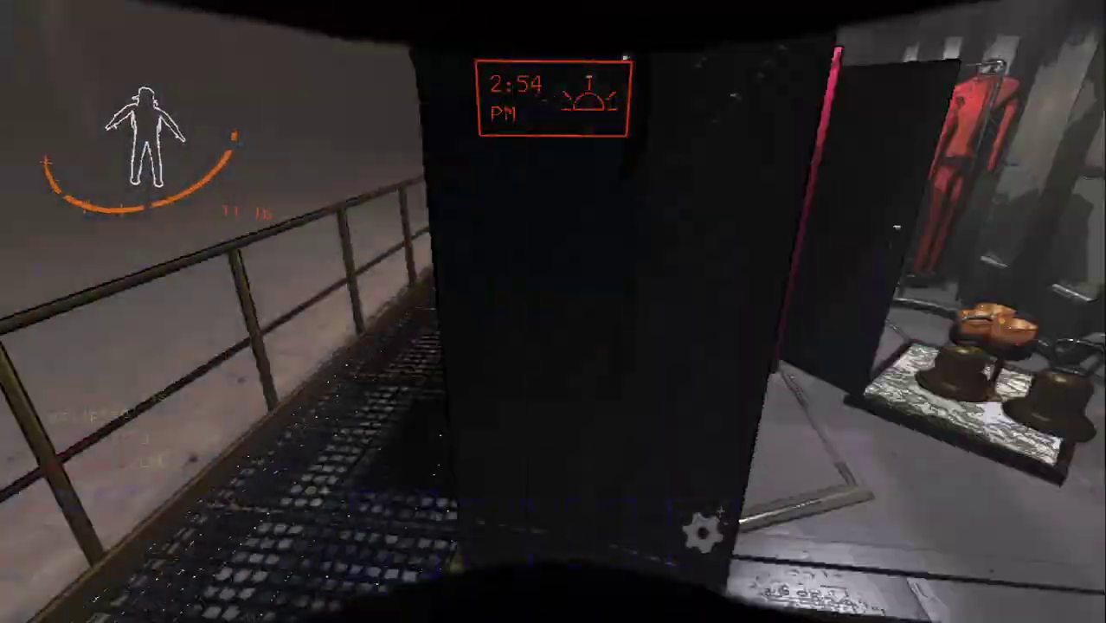
key("w")
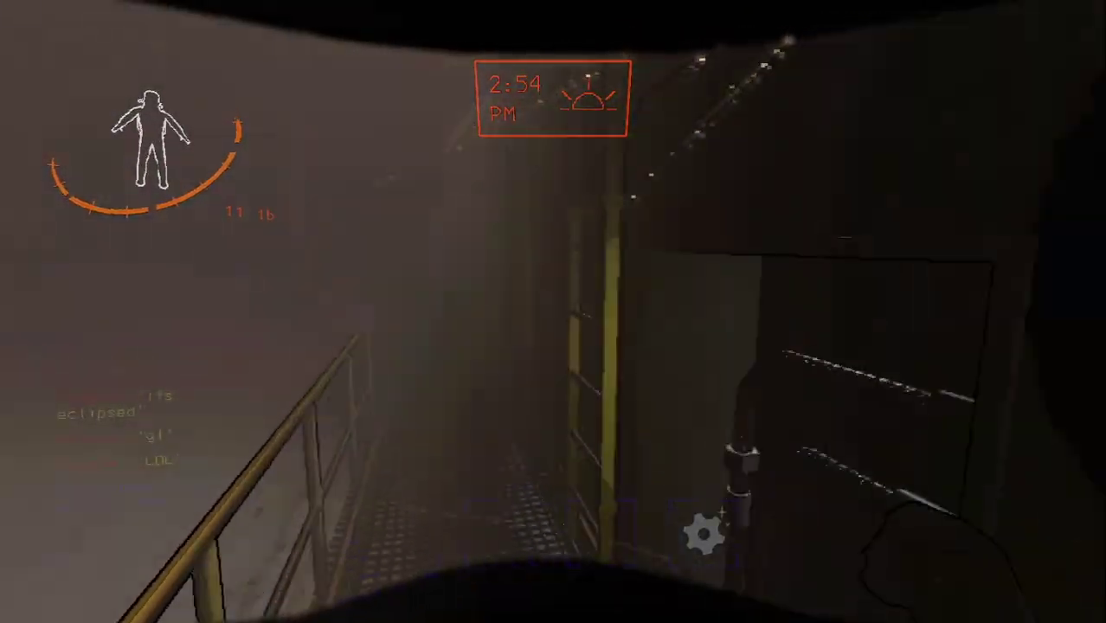
key("e")
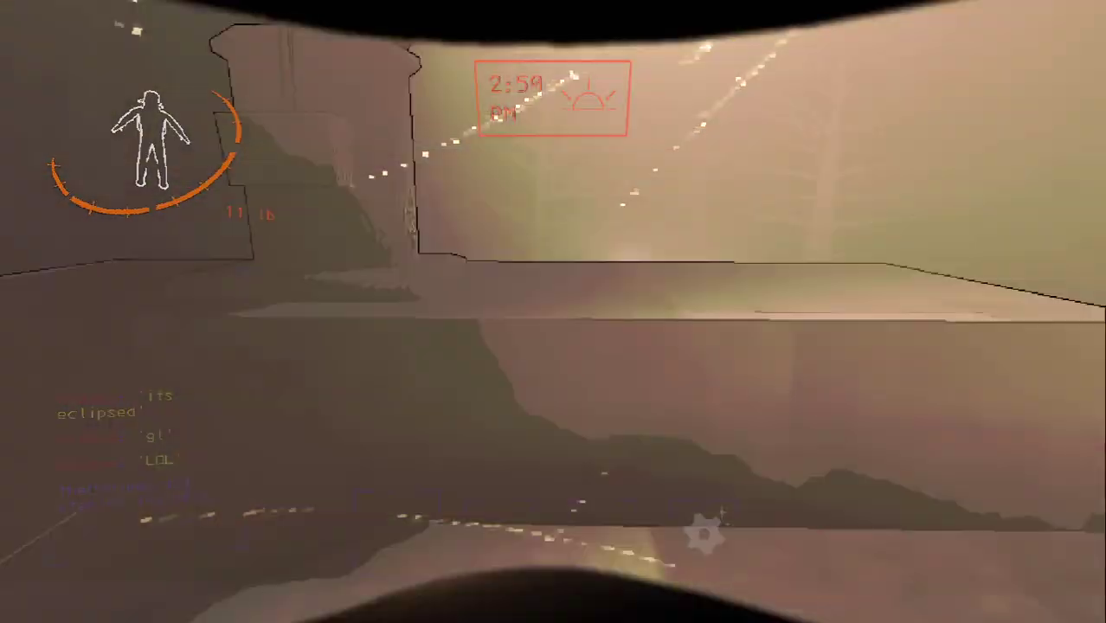
key("w")
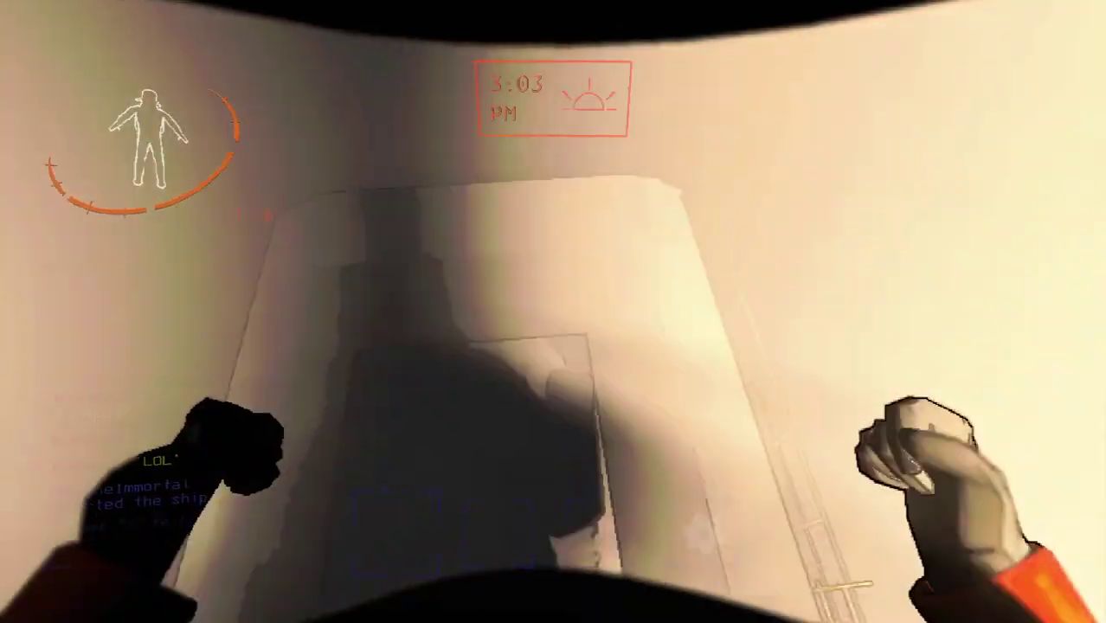
Step: Cross the roof, jump down onto the snow and head toward the foggy building
key("w")
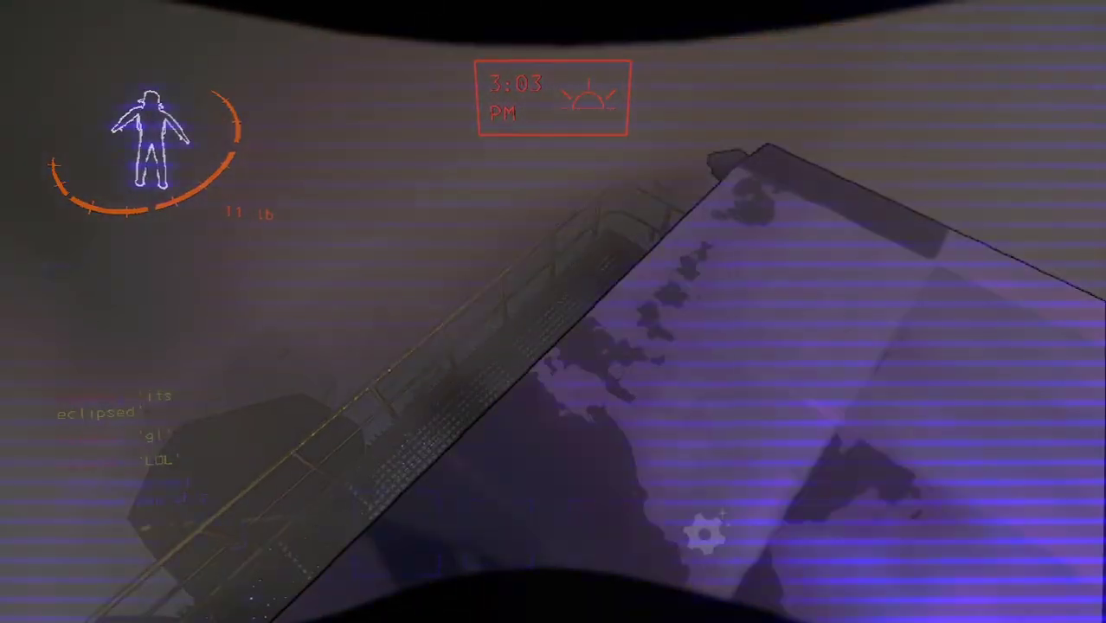
key("w")
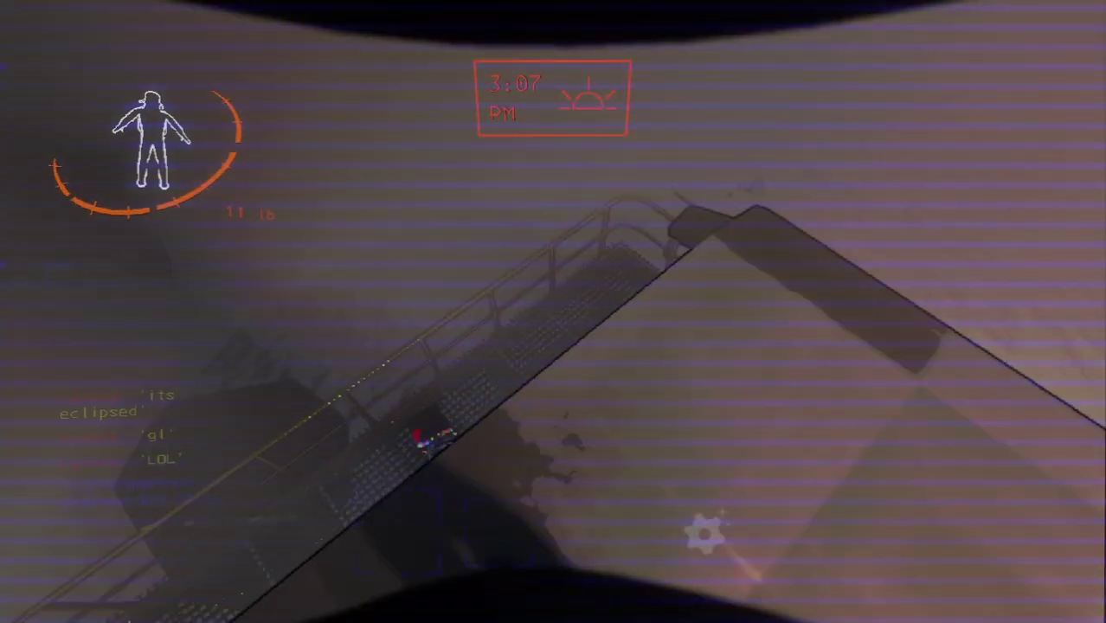
key("w")
key("w")
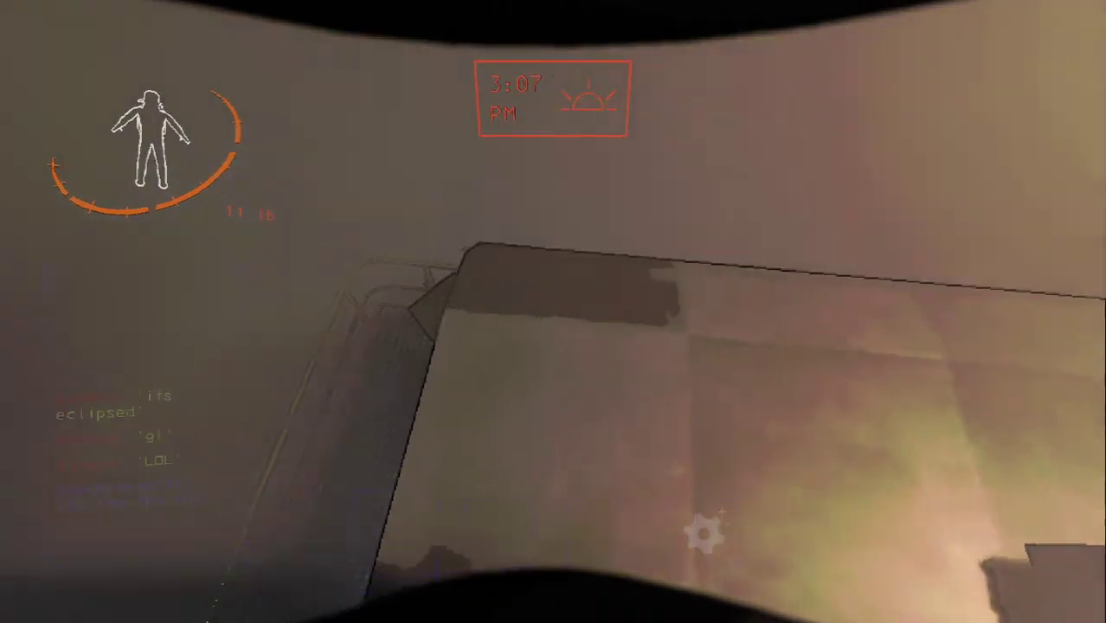
key("w")
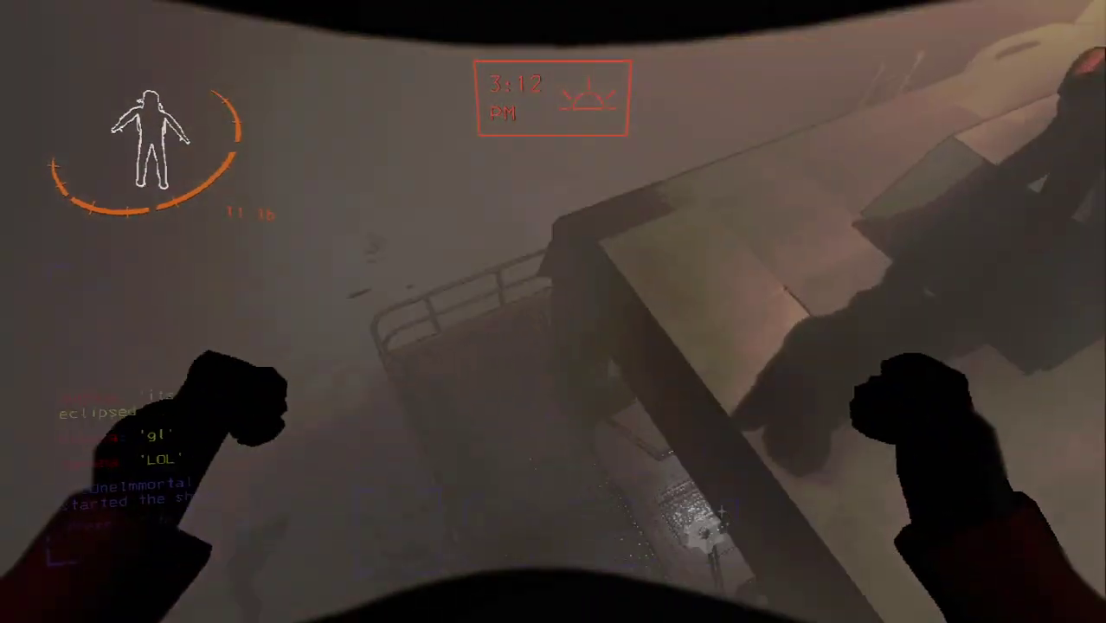
key("w")
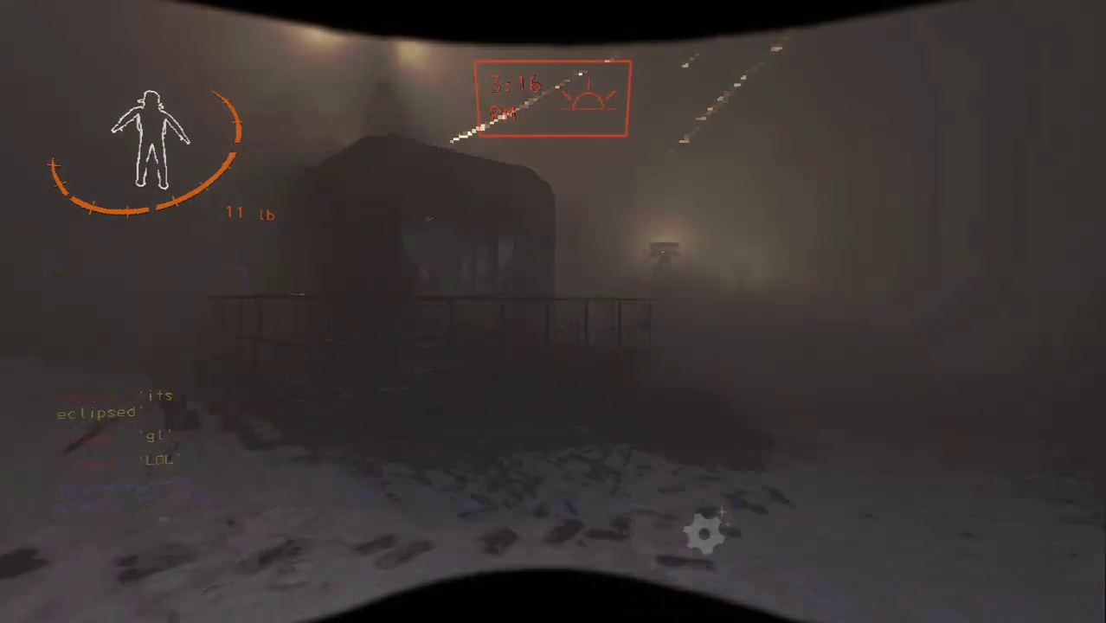
Step: Run through the fog past a crewmate and lit lamp posts toward the dark walkway
key("w")
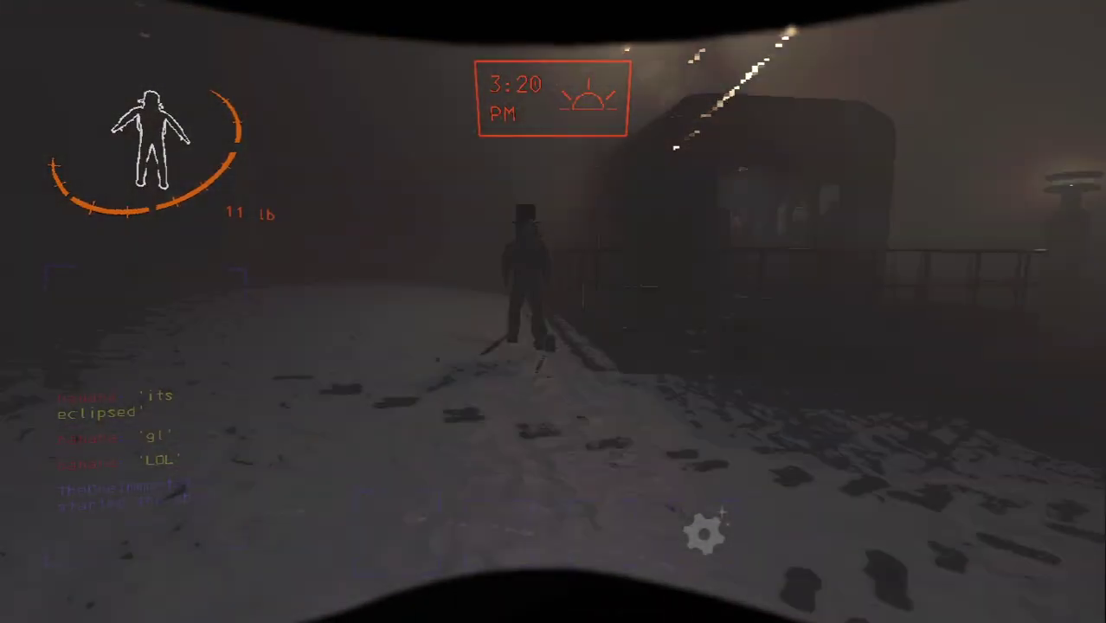
key("w")
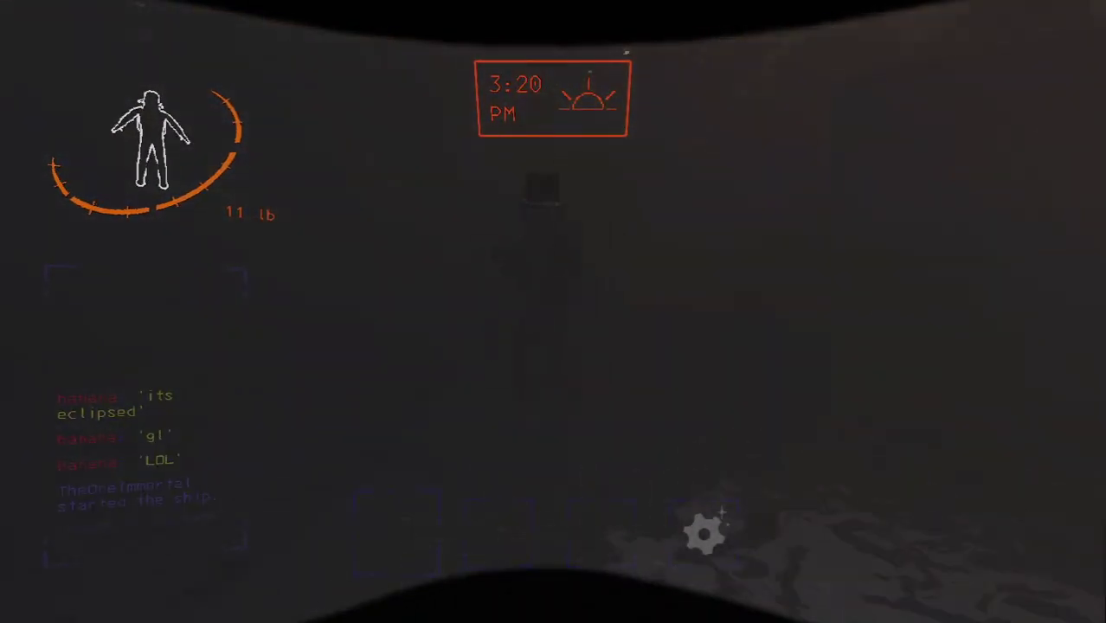
key("w")
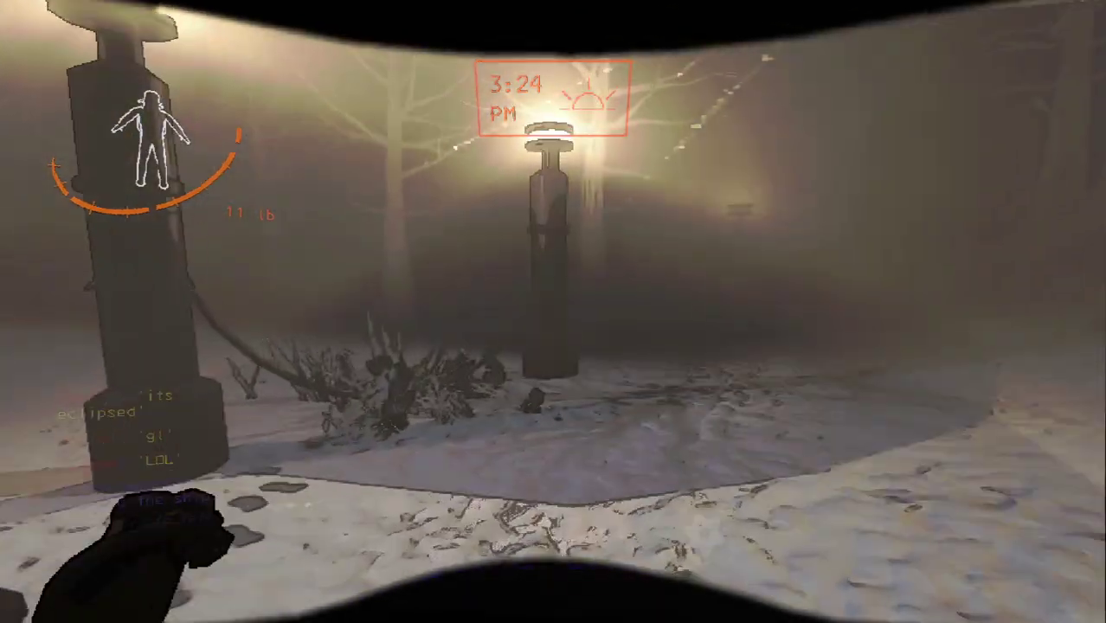
key("w")
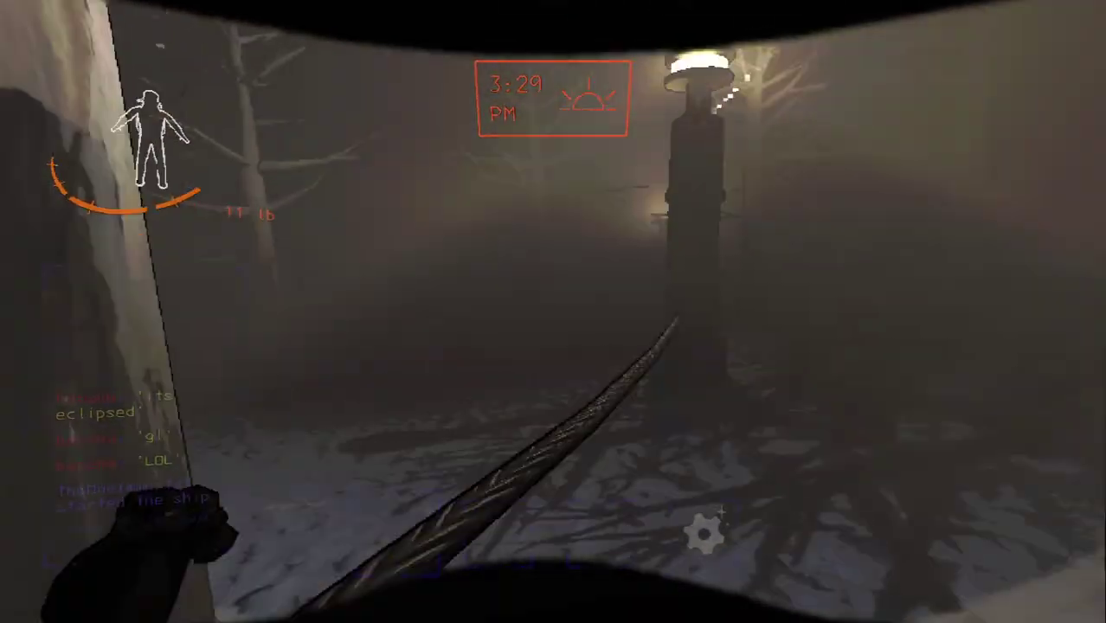
key("w")
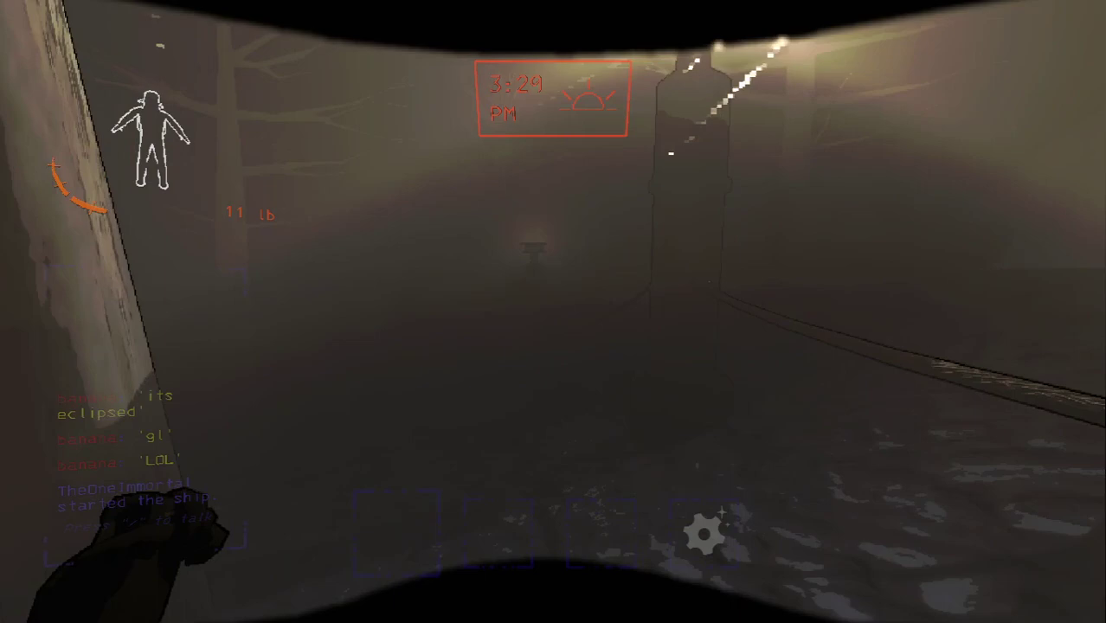
key("w")
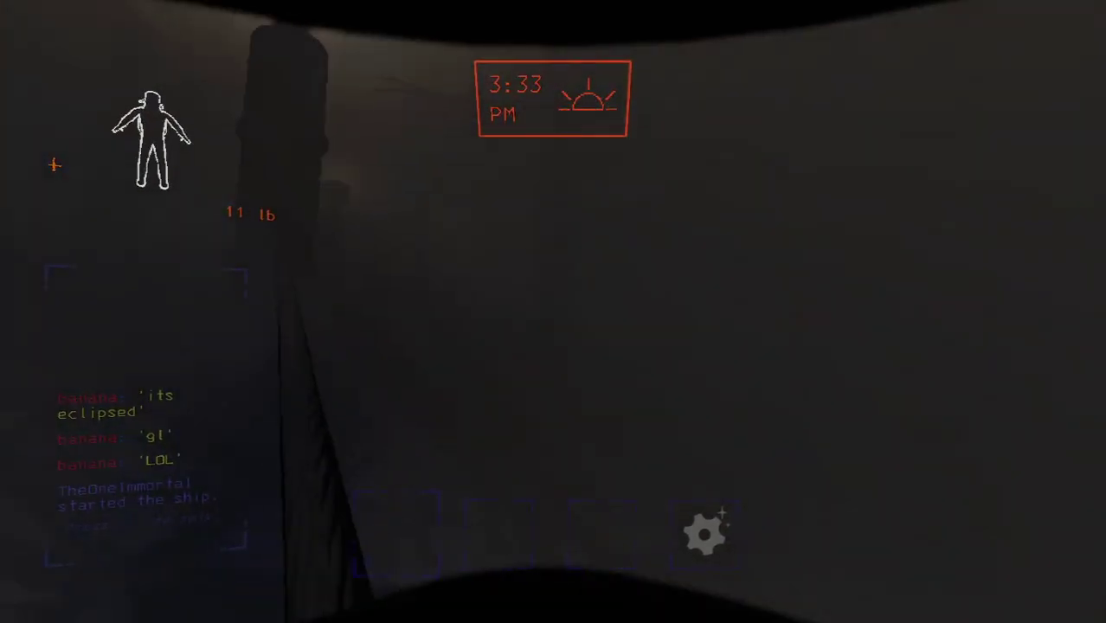
Step: Follow the pipe toward the lit lamp, ducking in and out of the dark structure
key("w")
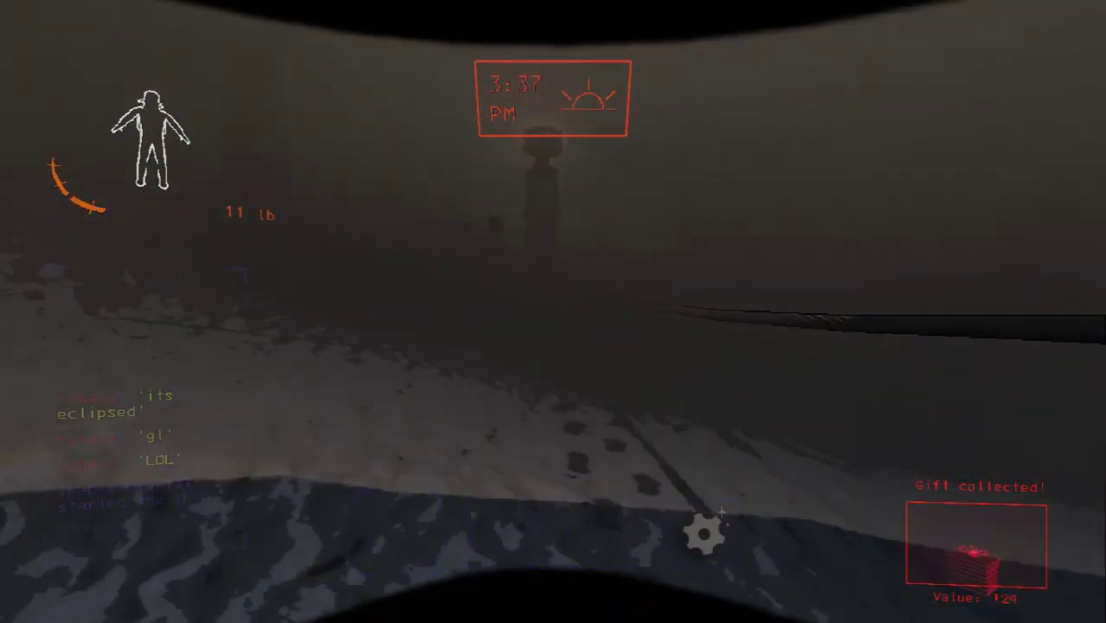
key("w")
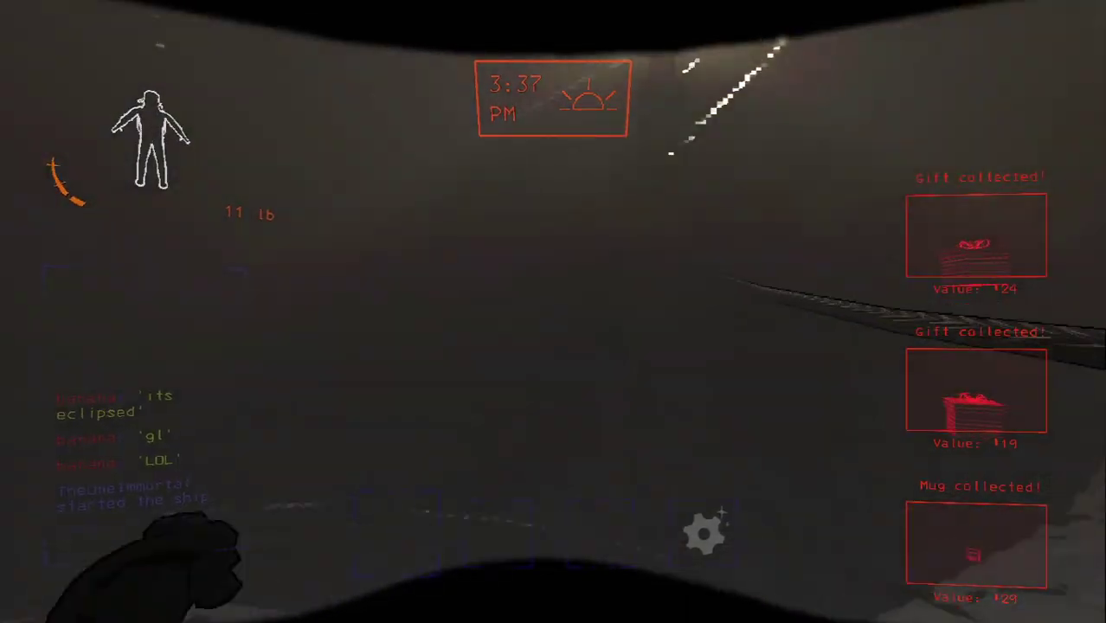
key("w")
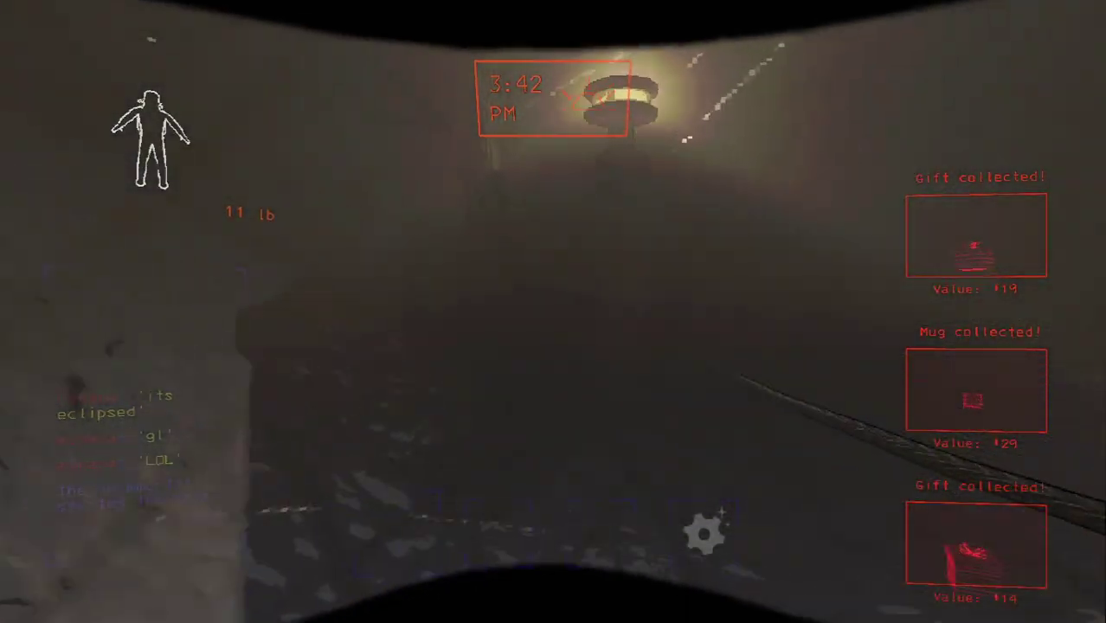
key("w")
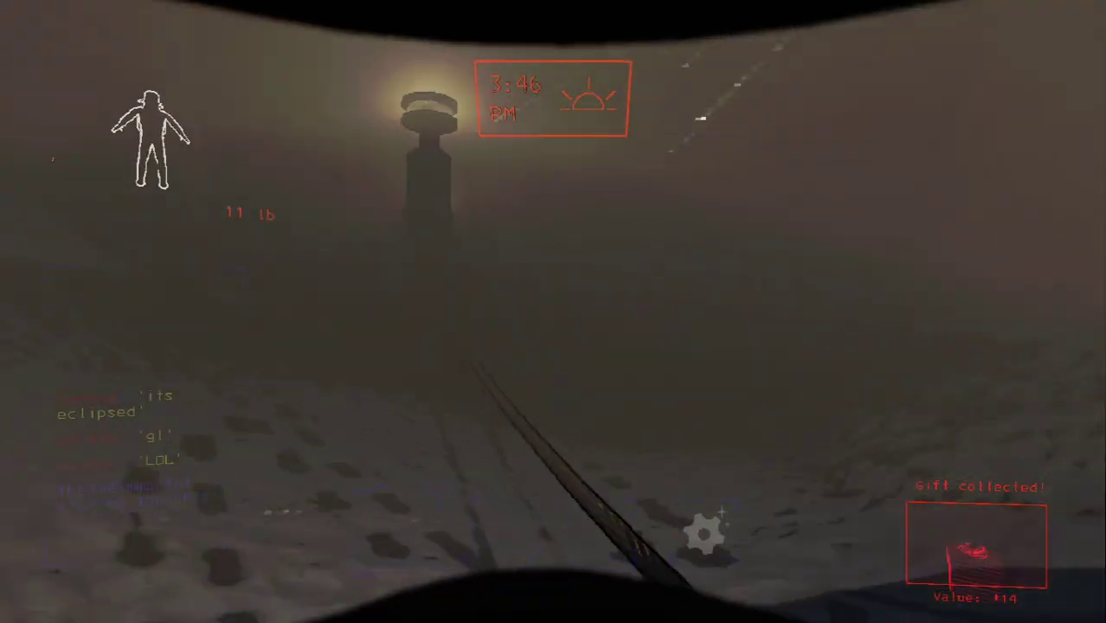
key("w")
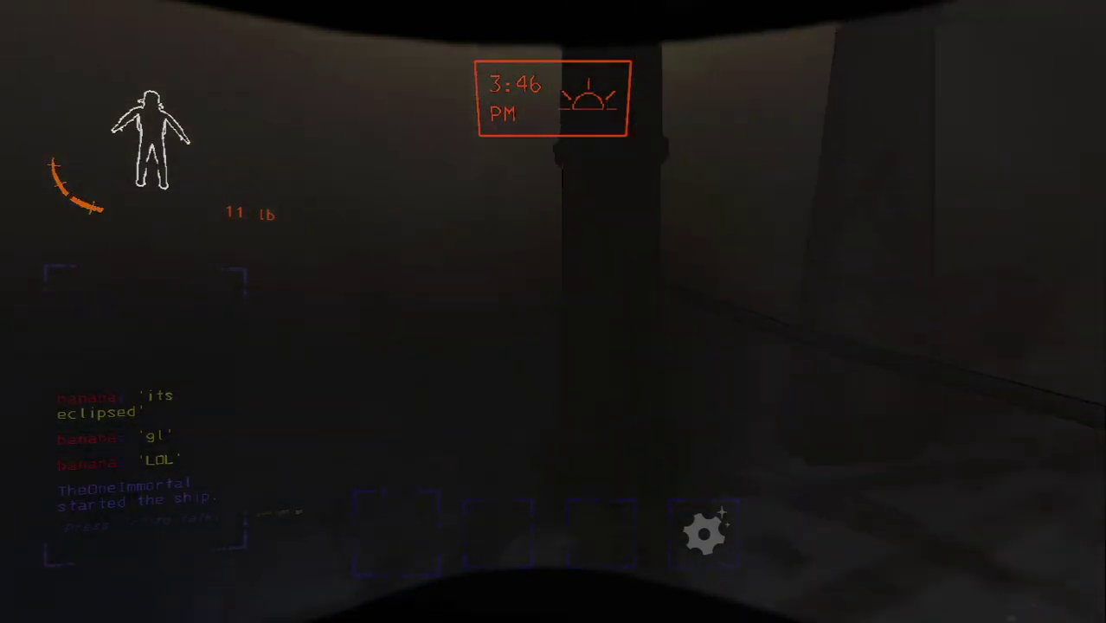
key("w")
key("w")
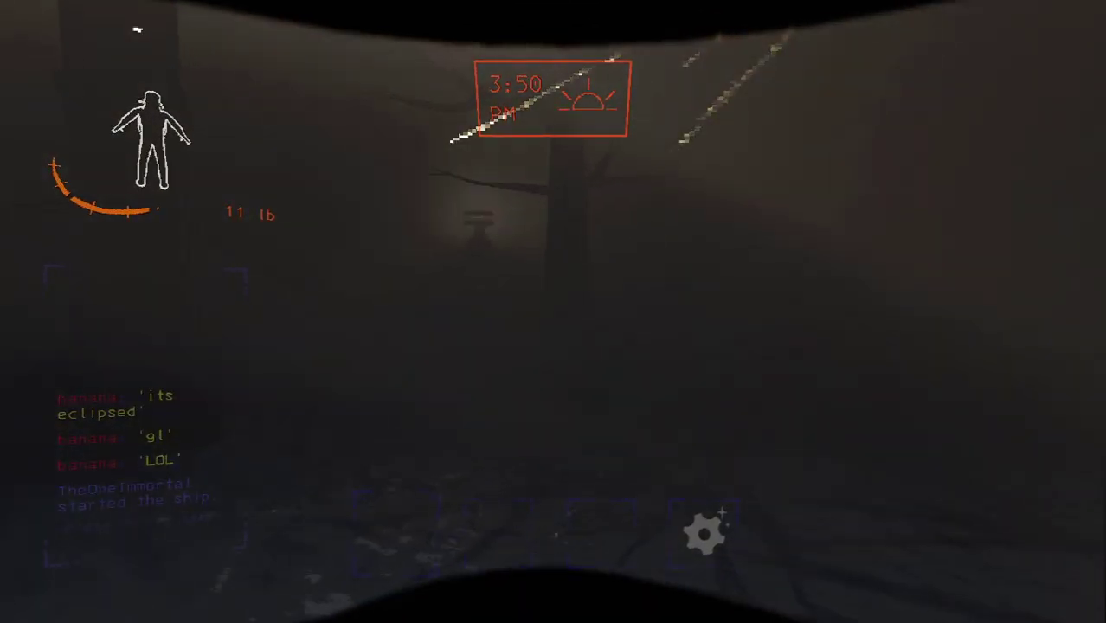
Step: Sprint through the fog past pillars and lamp posts to the catwalk ladder
key("w")
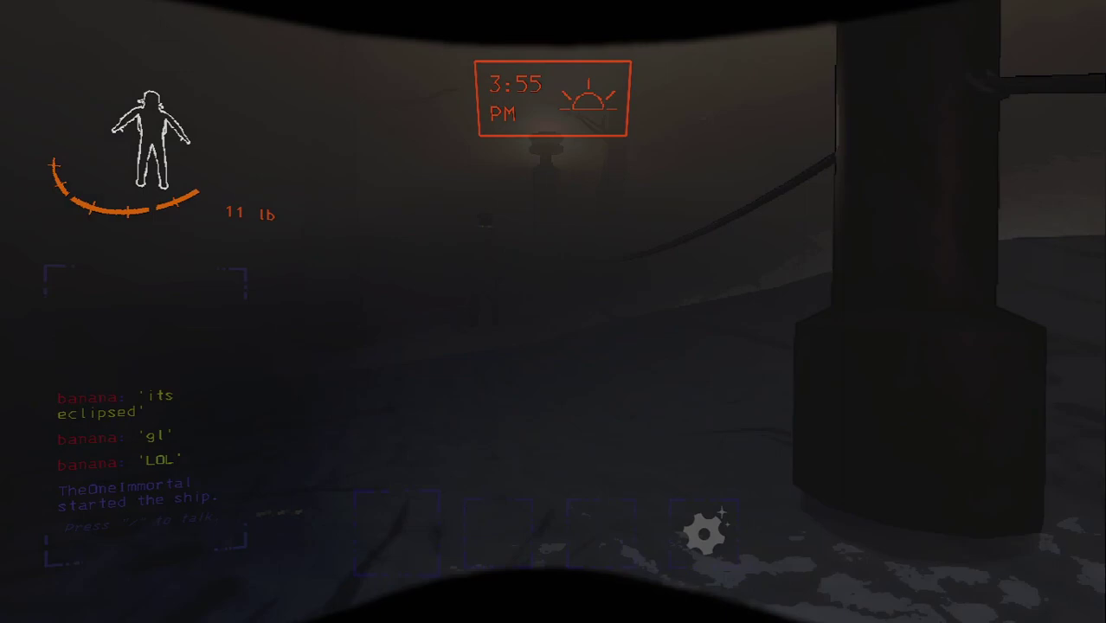
key("w")
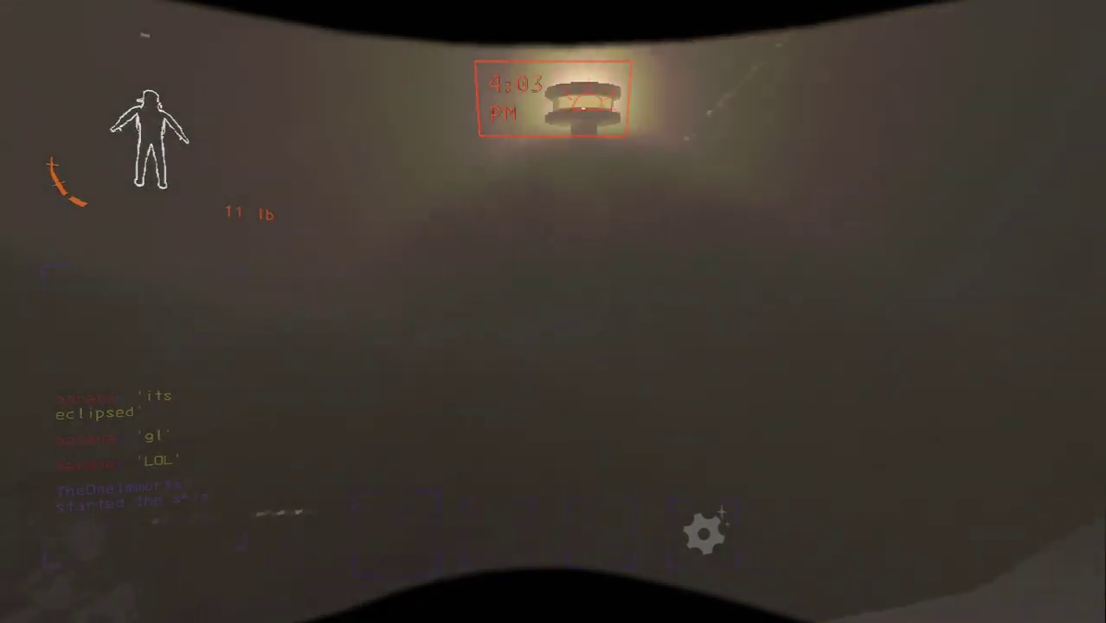
key("w")
key("shift+w")
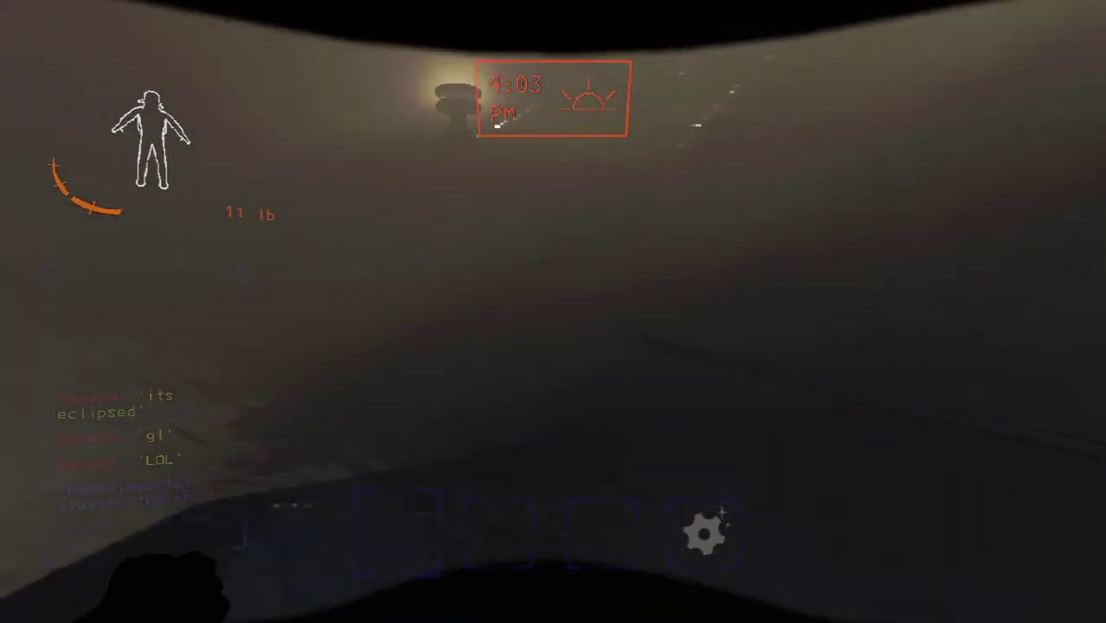
key("w")
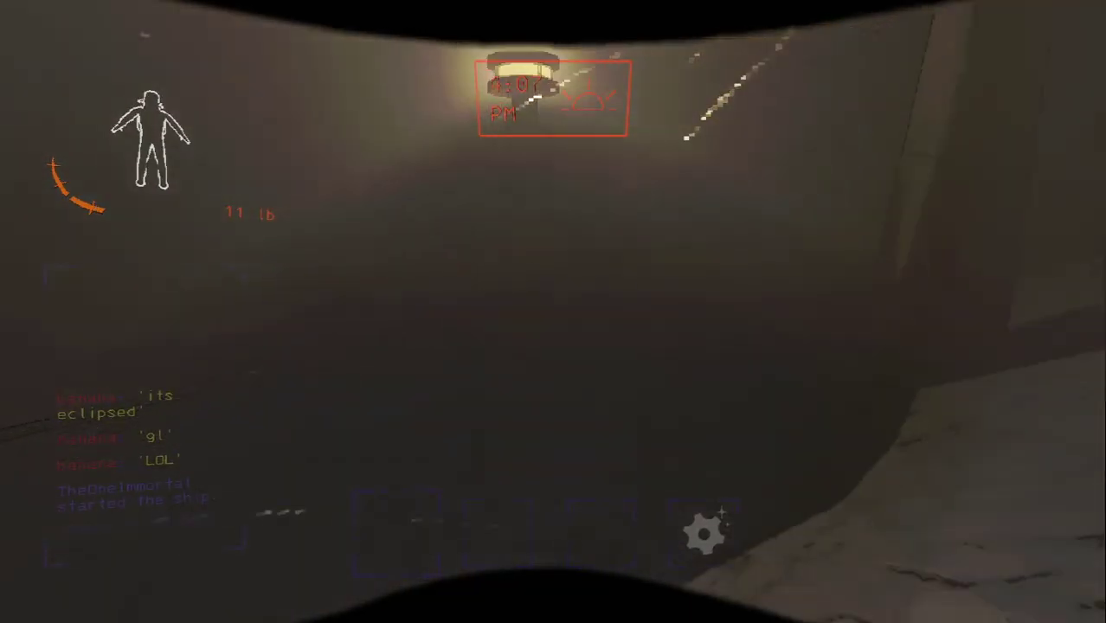
key("w")
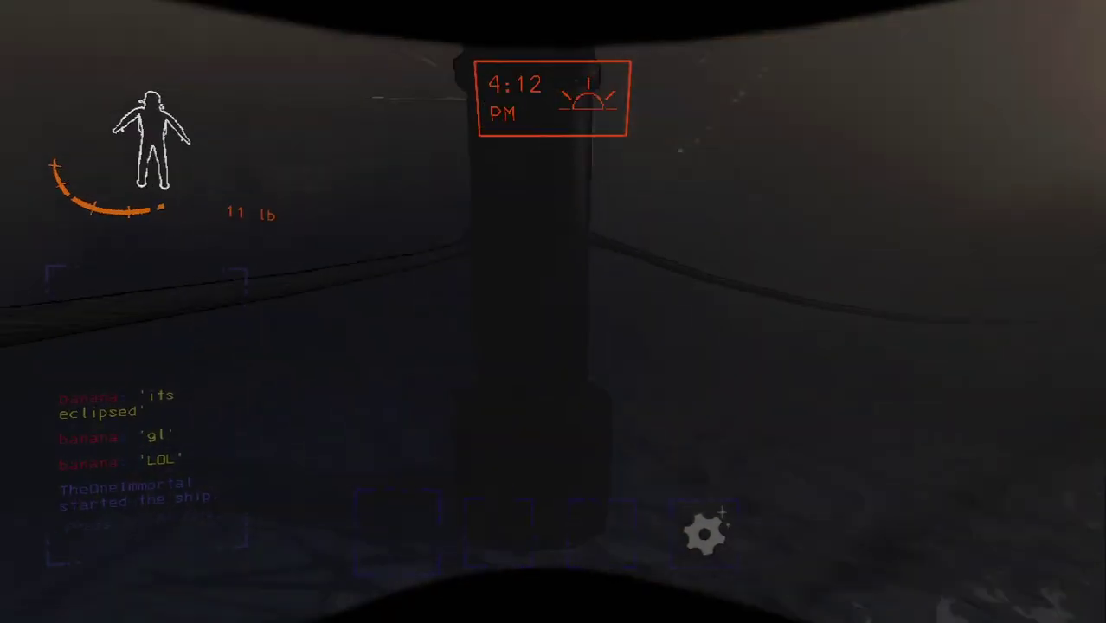
key("shift+w")
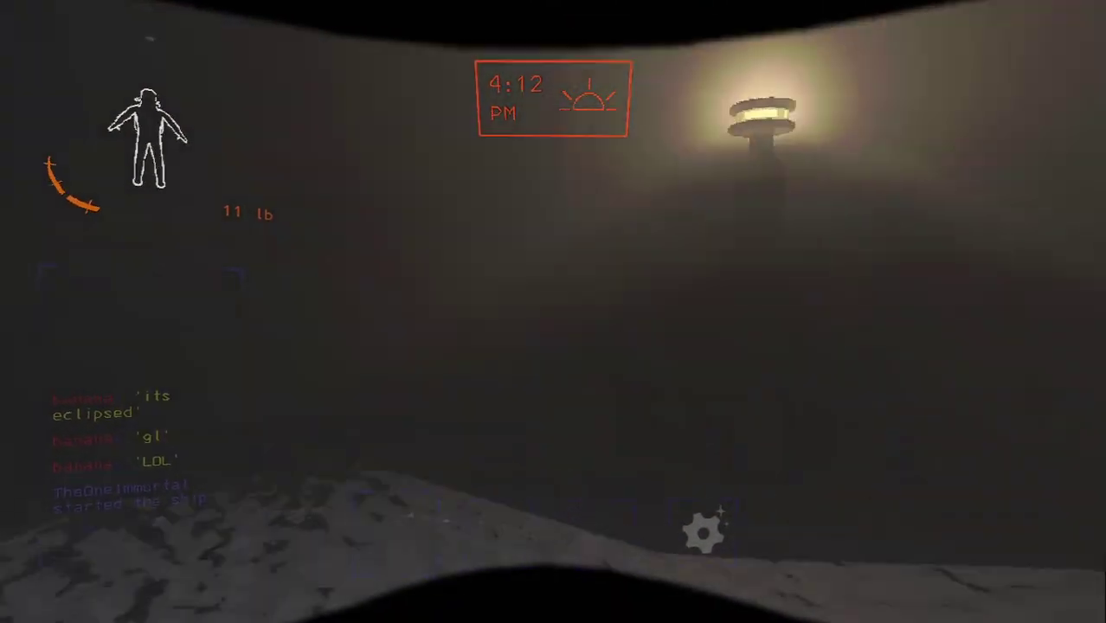
key("w")
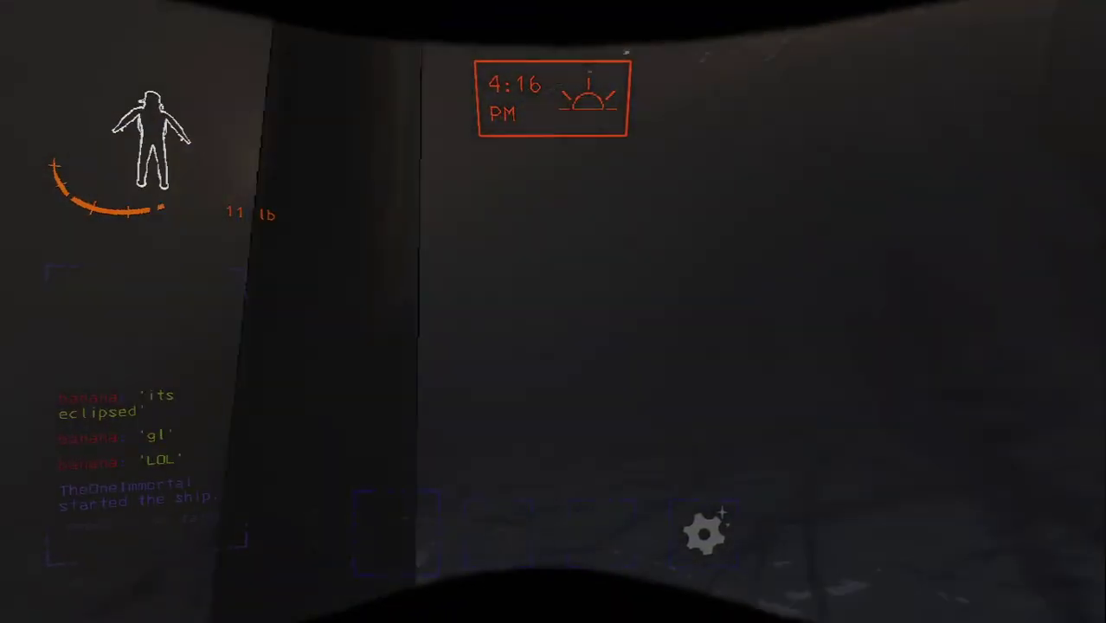
key("w")
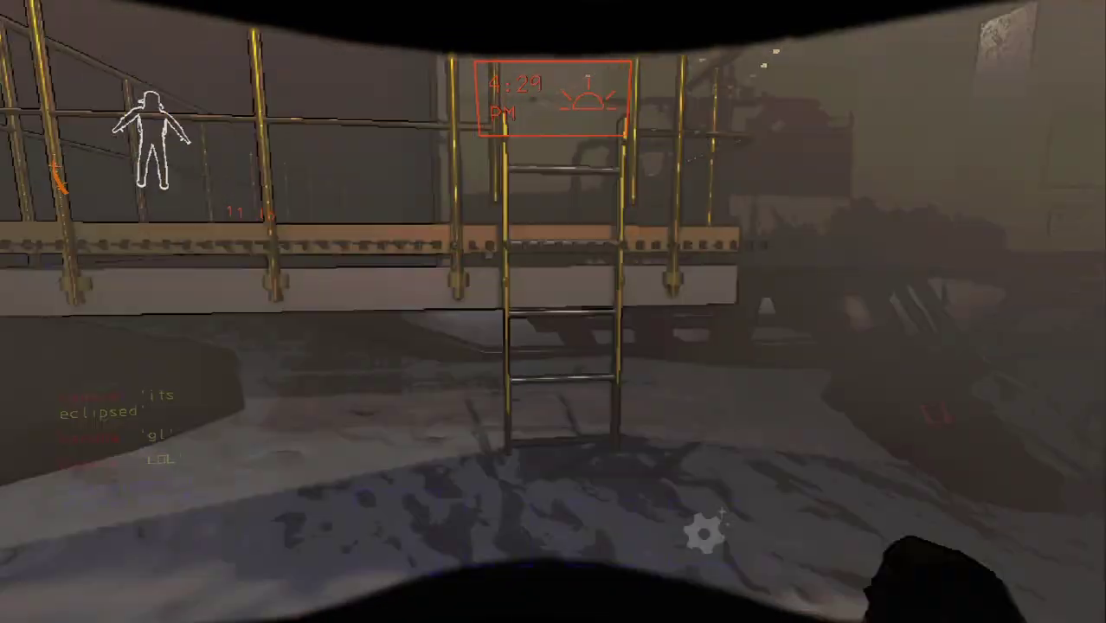
Step: Cross the catwalk past the suit rack to the console and pull the launch lever
key("w")
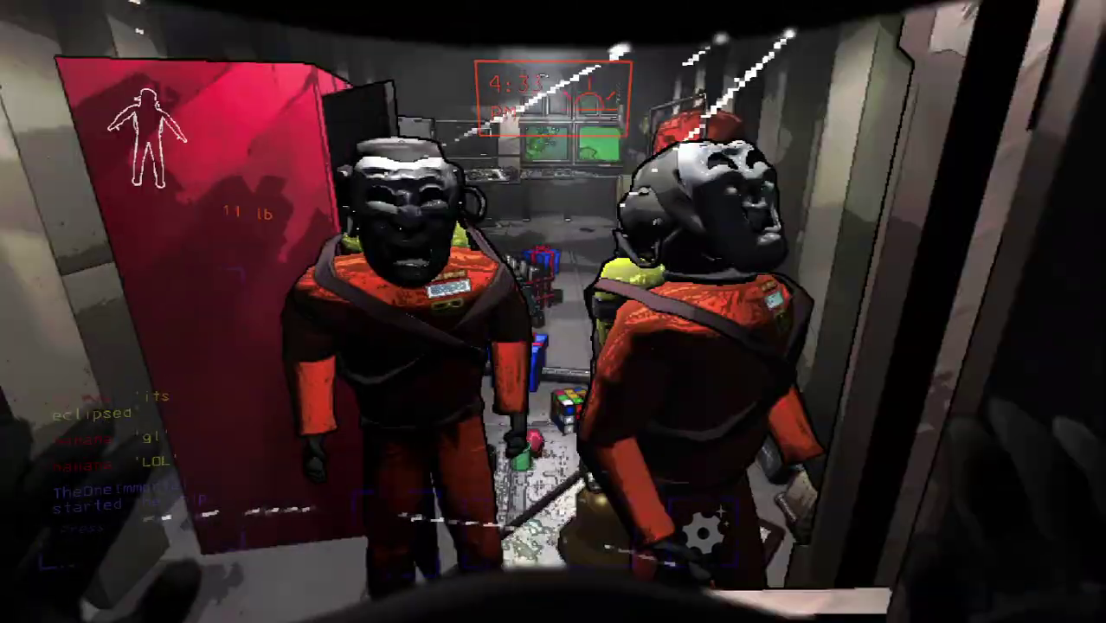
key("w")
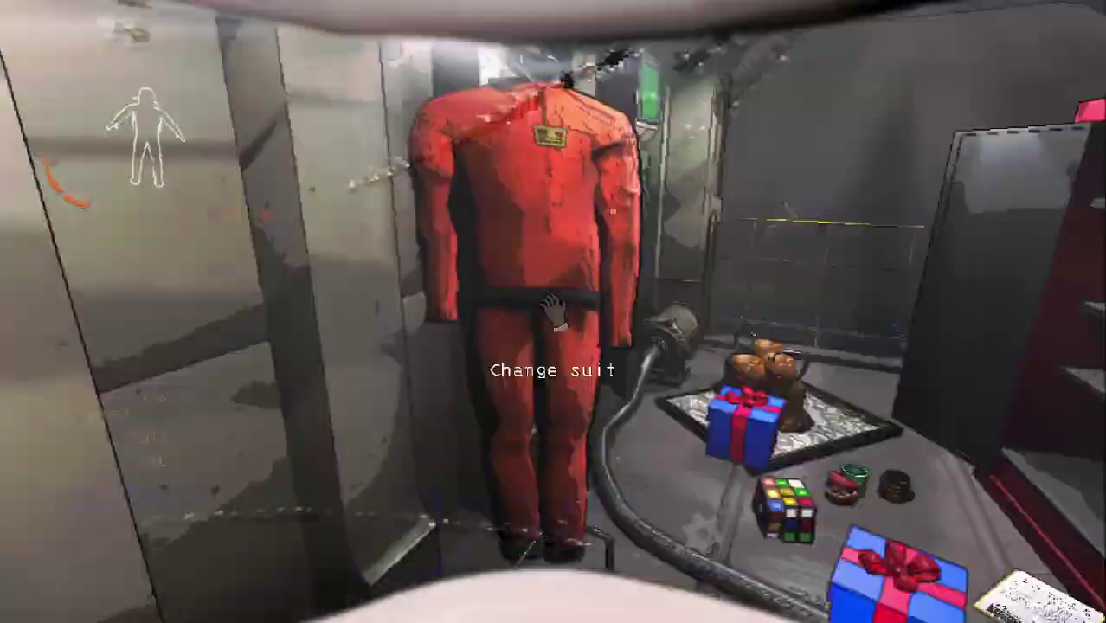
key("w")
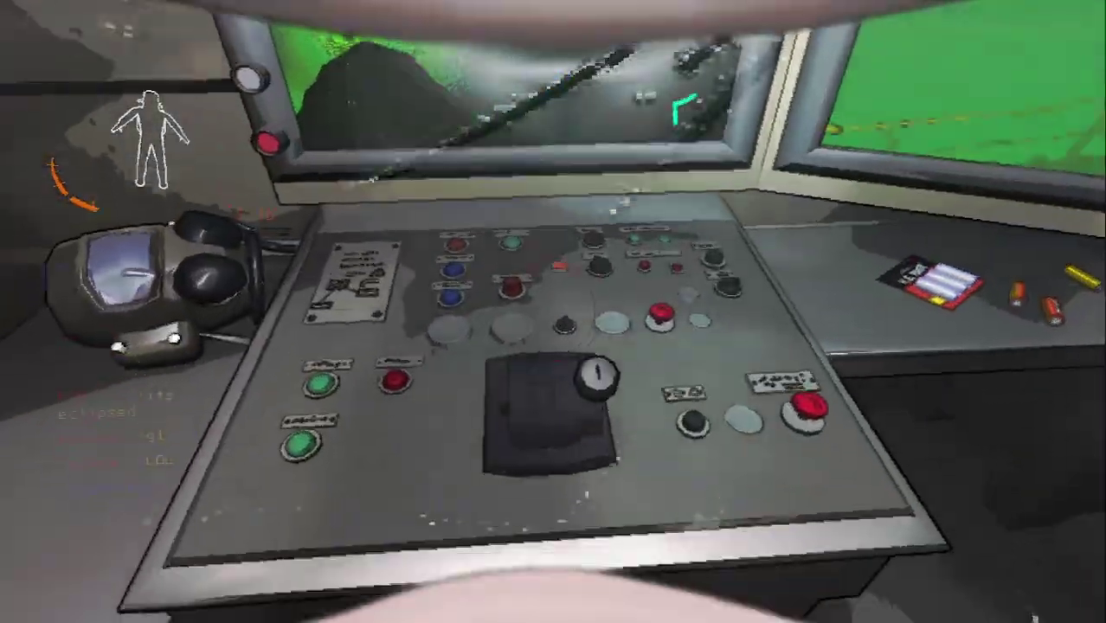
key("e")
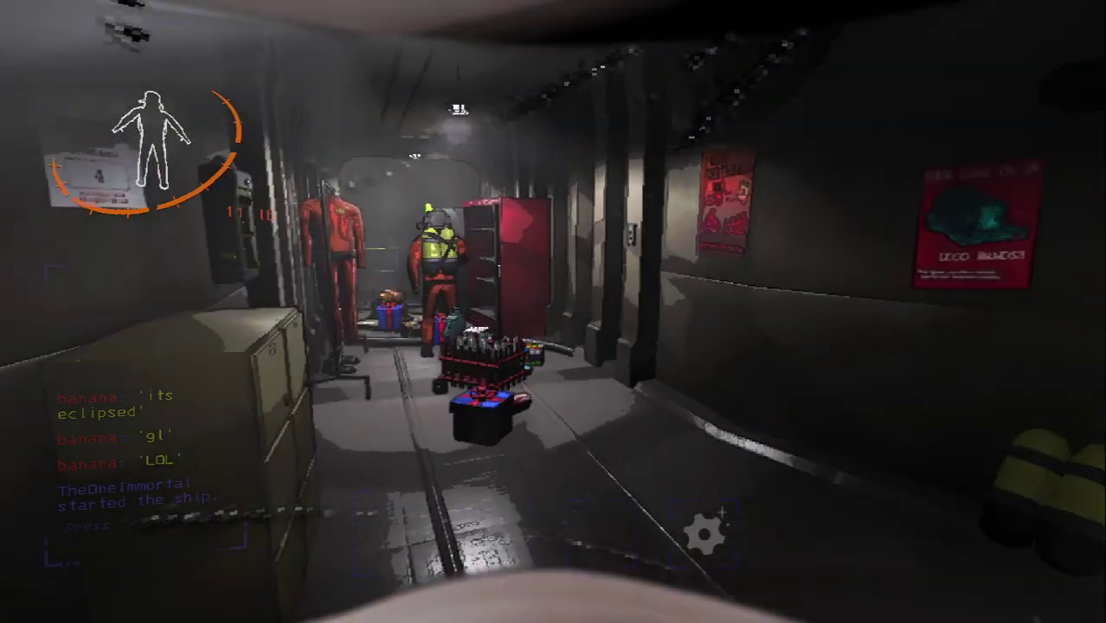
Step: Walk back through the ship hold toward the suit rack and crewmate as the ship lifts off
key("w")
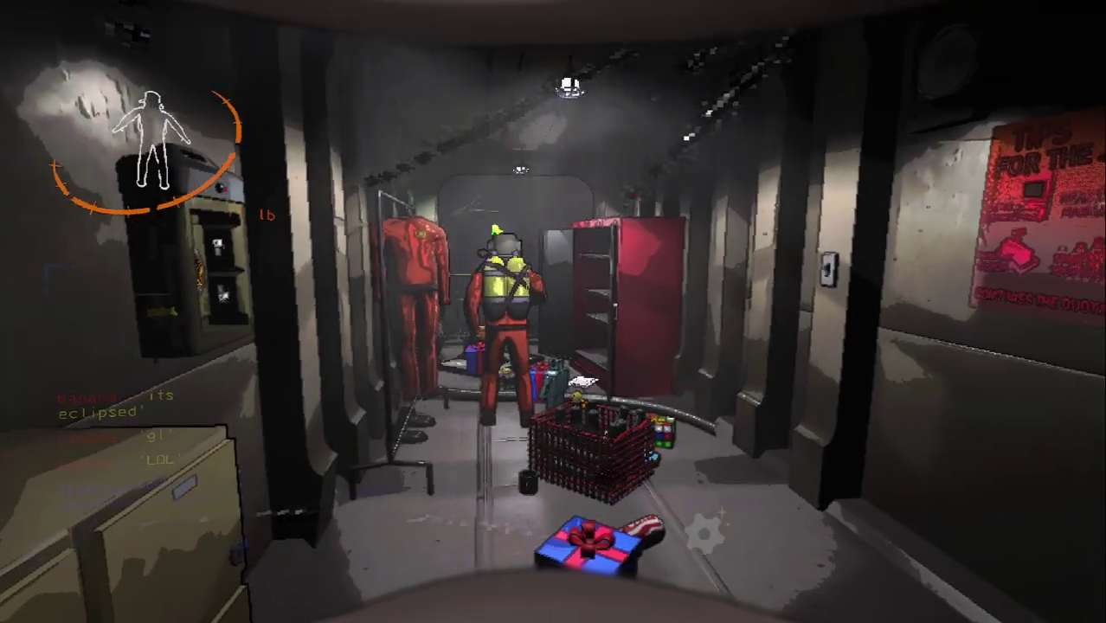
key("w")
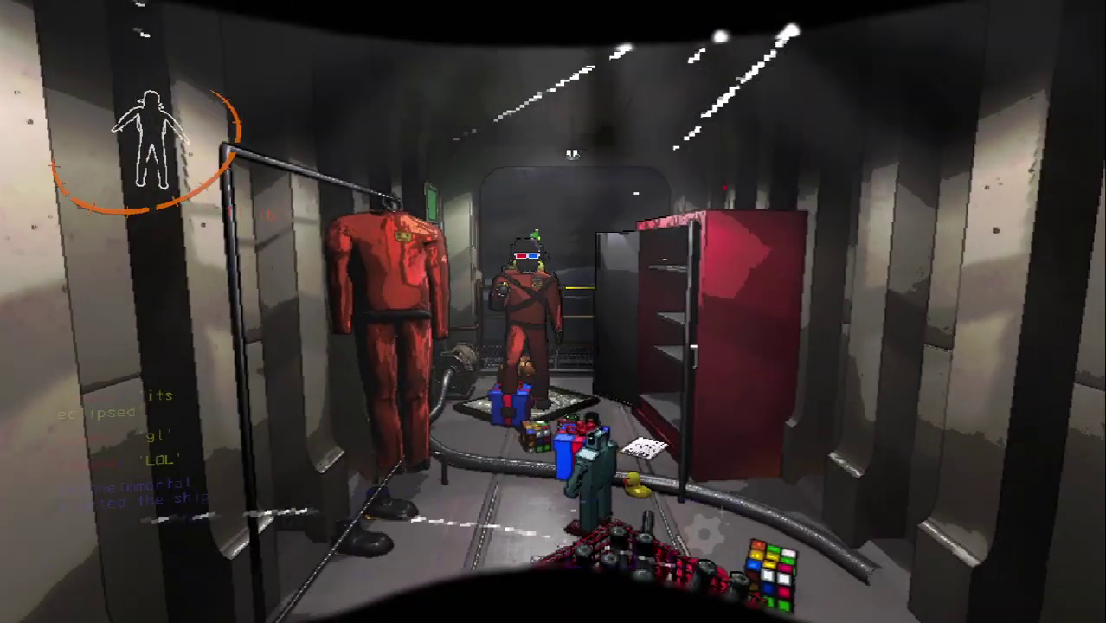
key("w")
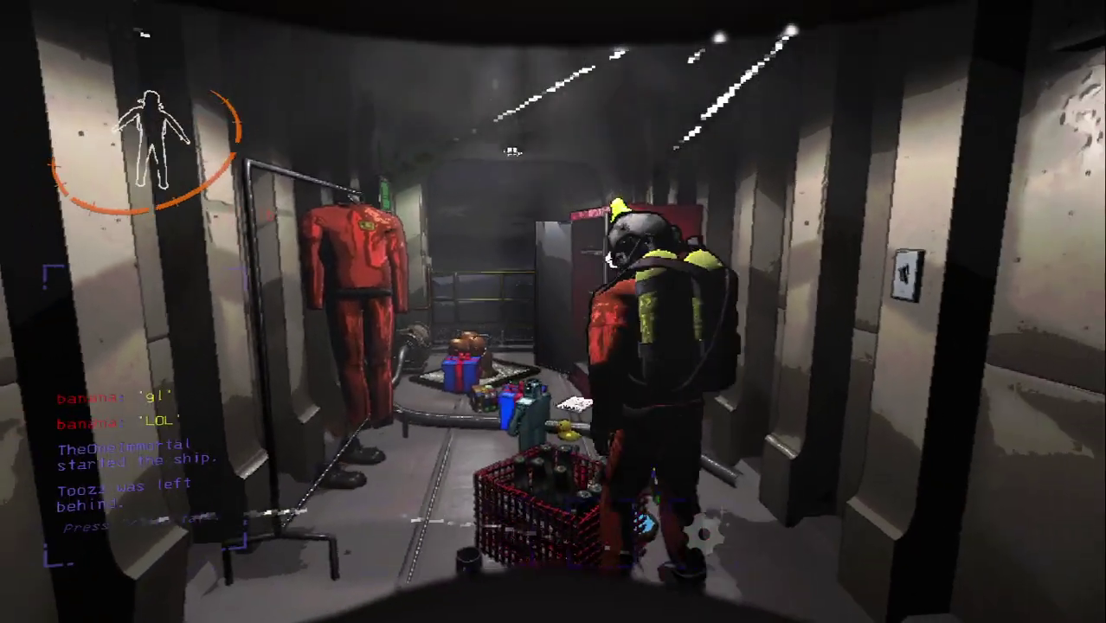